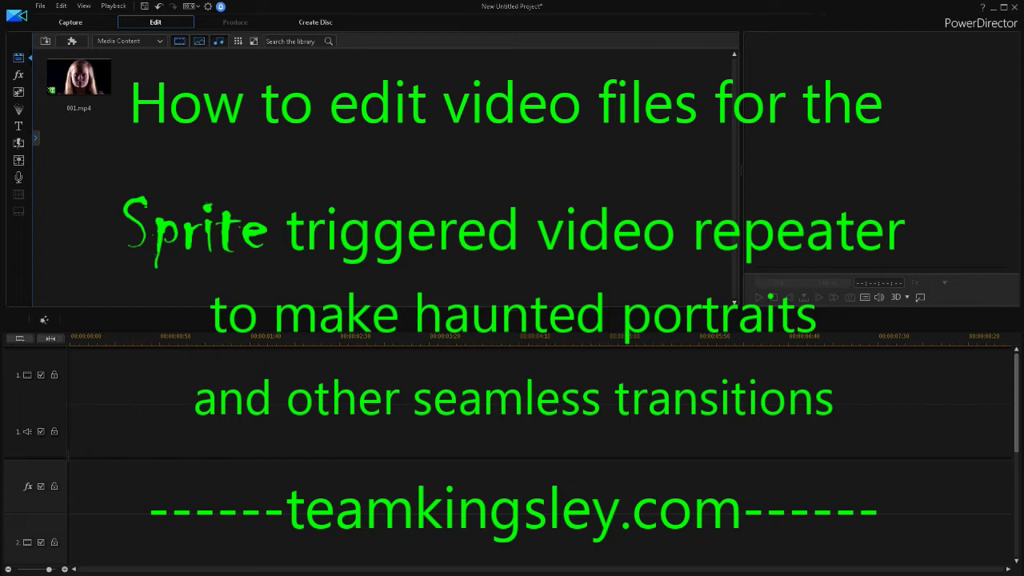
Step: Place the 001.mp4 clip from the media library at the start of video track 1
left_click(79, 77)
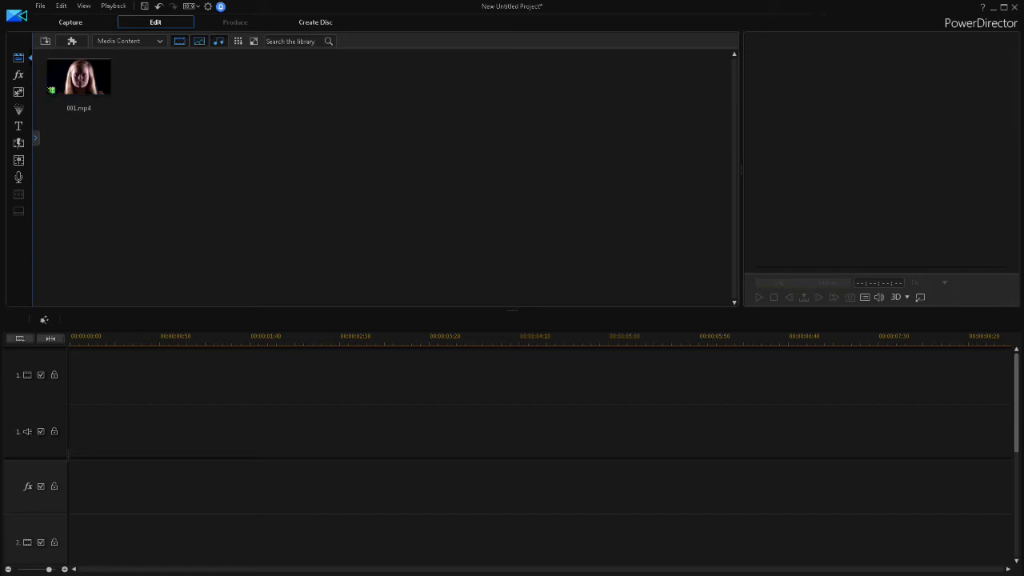
left_click(78, 77)
left_click_drag(78, 77, 70, 376)
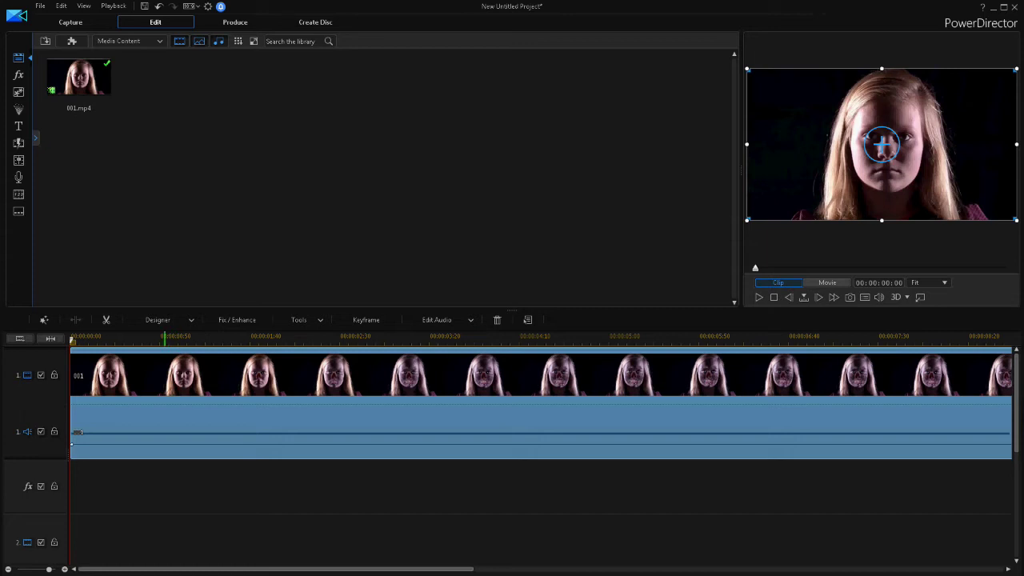
Step: Create a freeze frame from the very first frame of the 001 clip on the timeline
left_click_drag(159, 338, 429, 338)
scroll(408, 336, "up", 1)
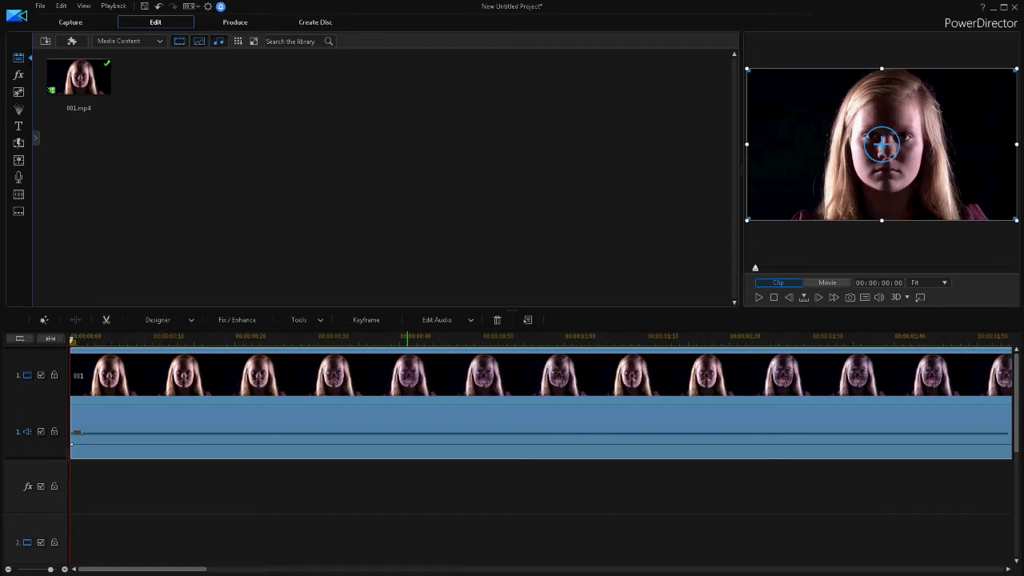
scroll(153, 340, "up", 2)
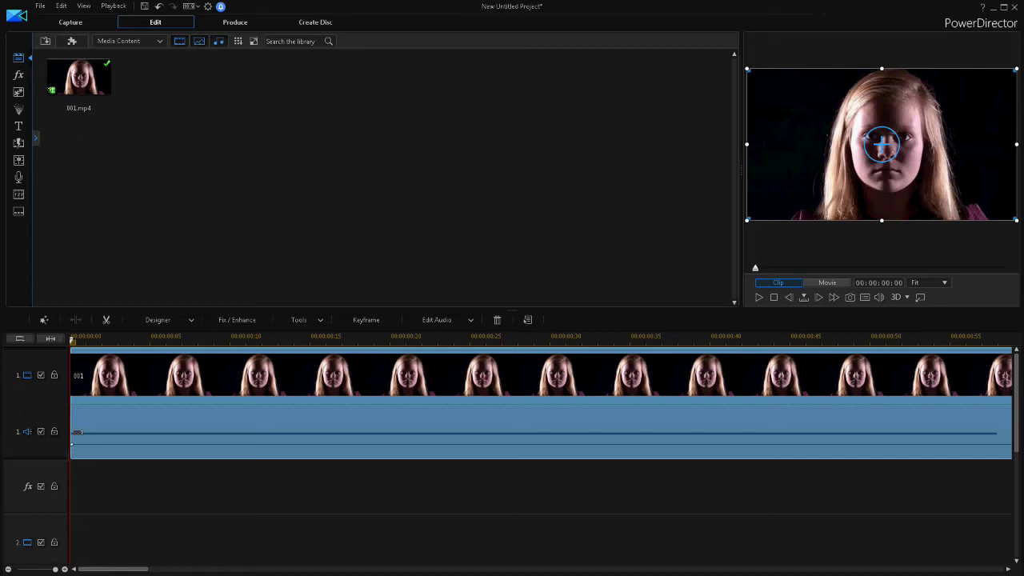
right_click(78, 359)
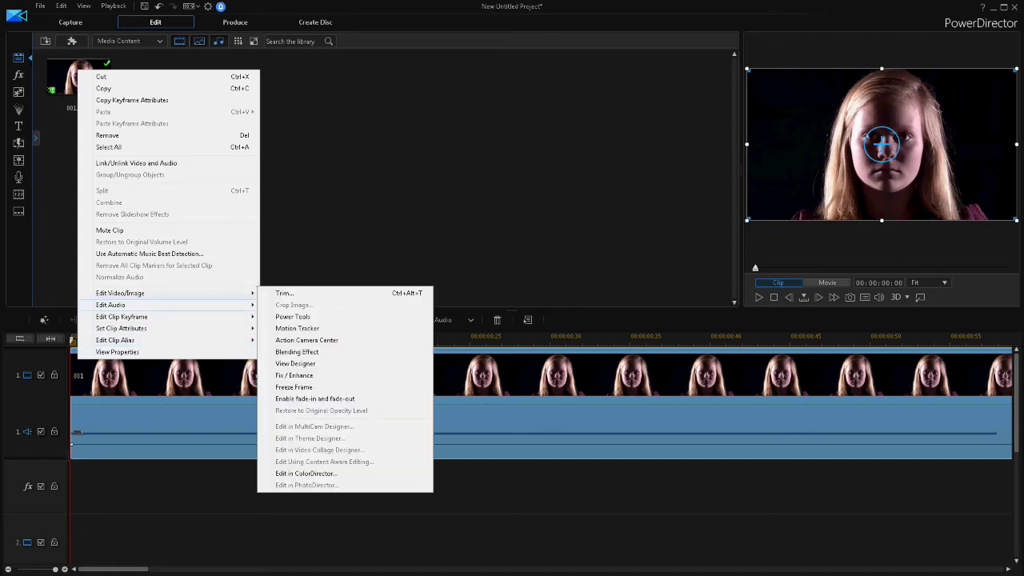
mouse_move(120, 293)
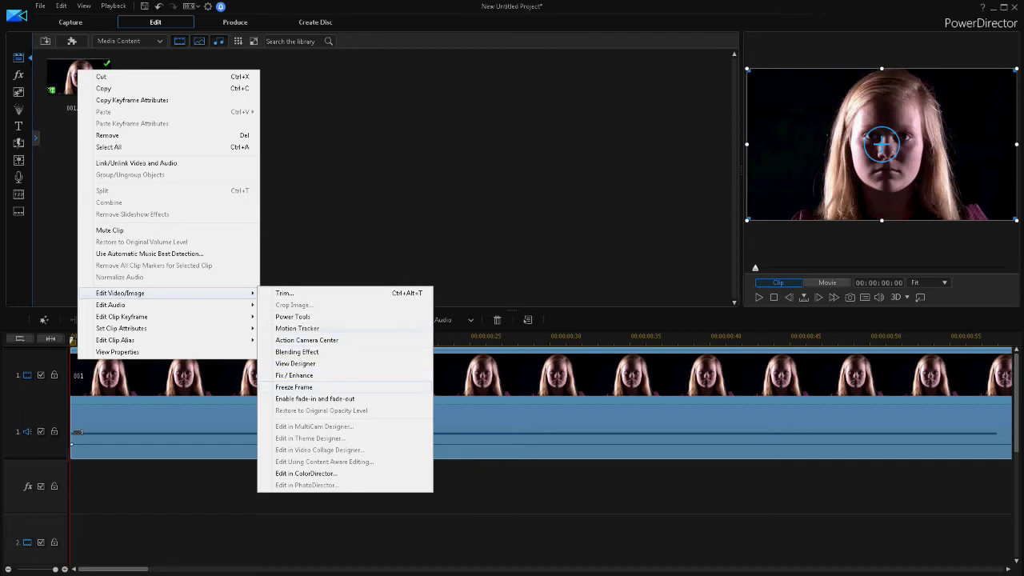
left_click(294, 387)
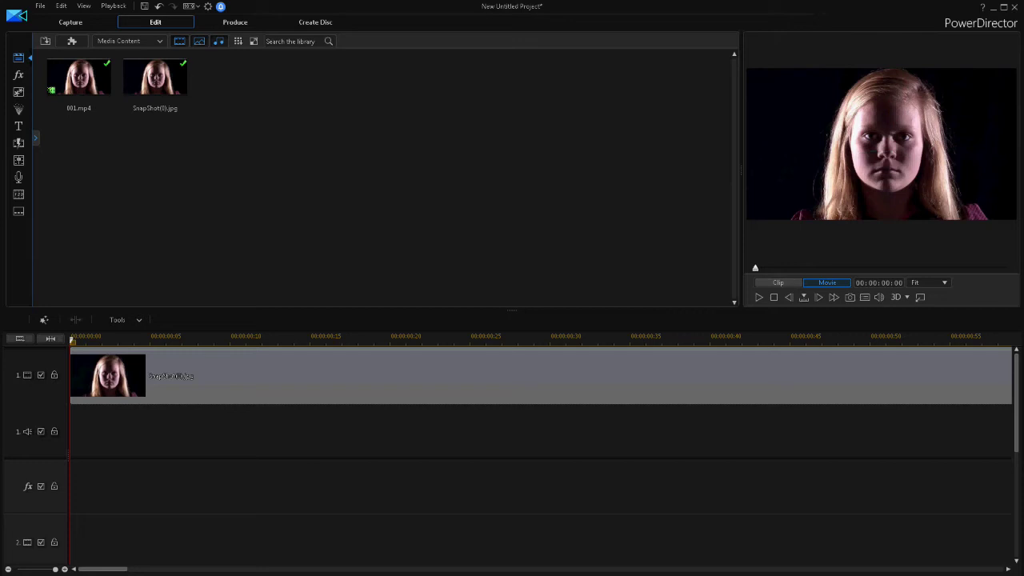
Step: Remove the freeze-frame image with its gap filled, then delete the remaining 001 clip from the timeline
left_click(169, 376)
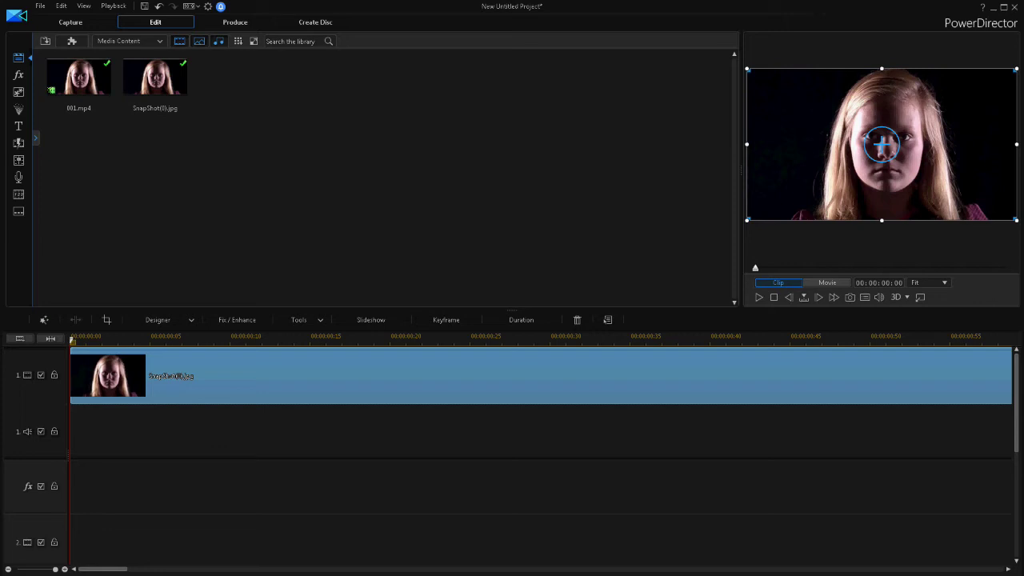
key("Delete")
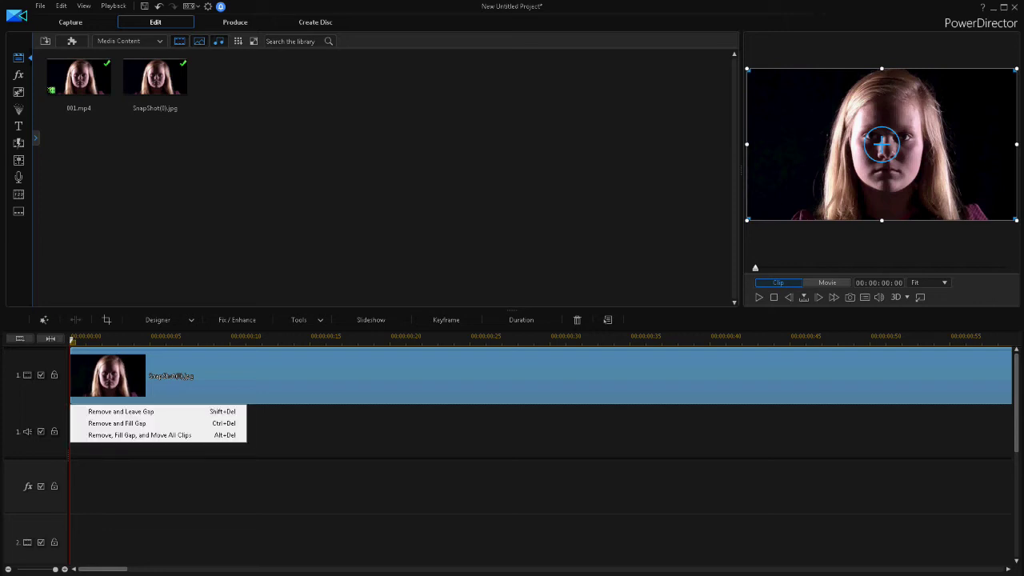
key("ctrl+Delete")
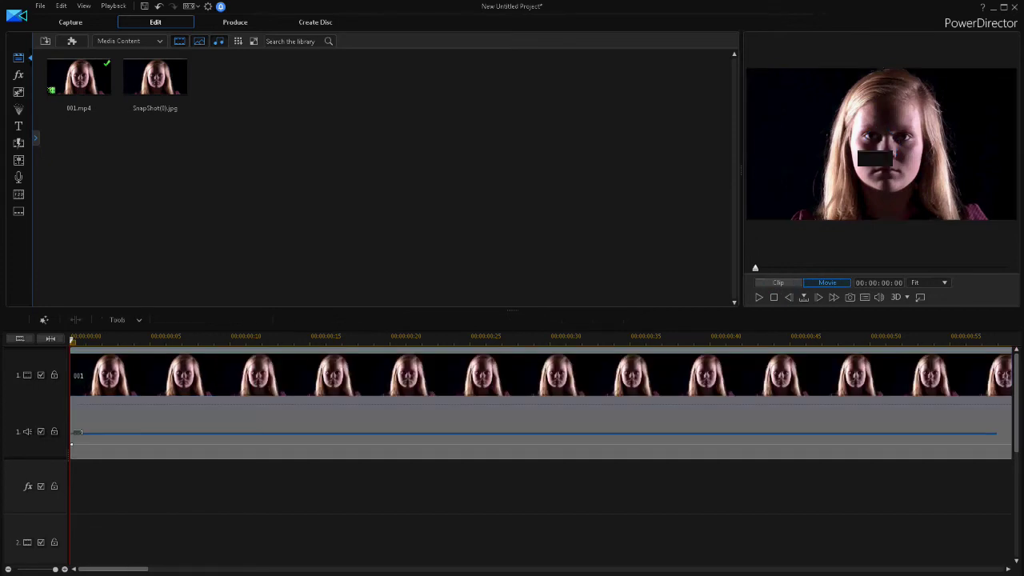
left_click(169, 376)
key("Delete")
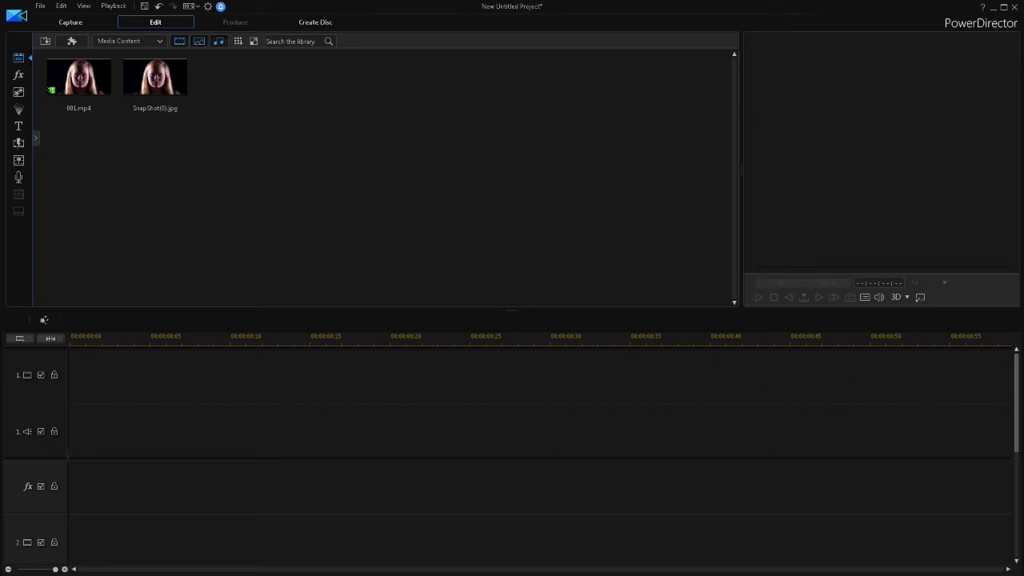
Step: Place the freeze-frame snapshot image from the media library at the start of video track 1
left_click(154, 76)
left_click_drag(154, 76, 70, 374)
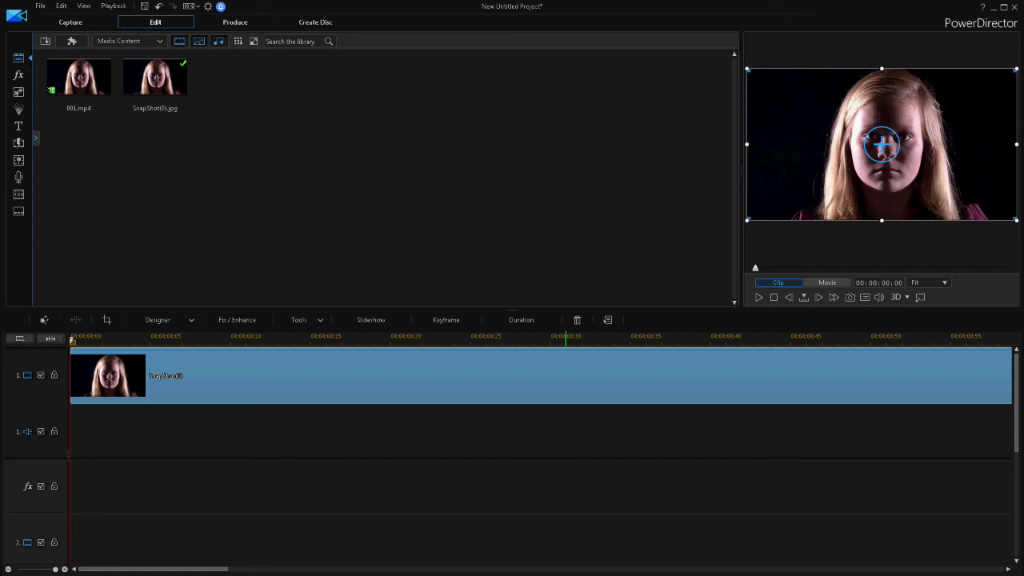
left_click_drag(598, 338, 405, 338)
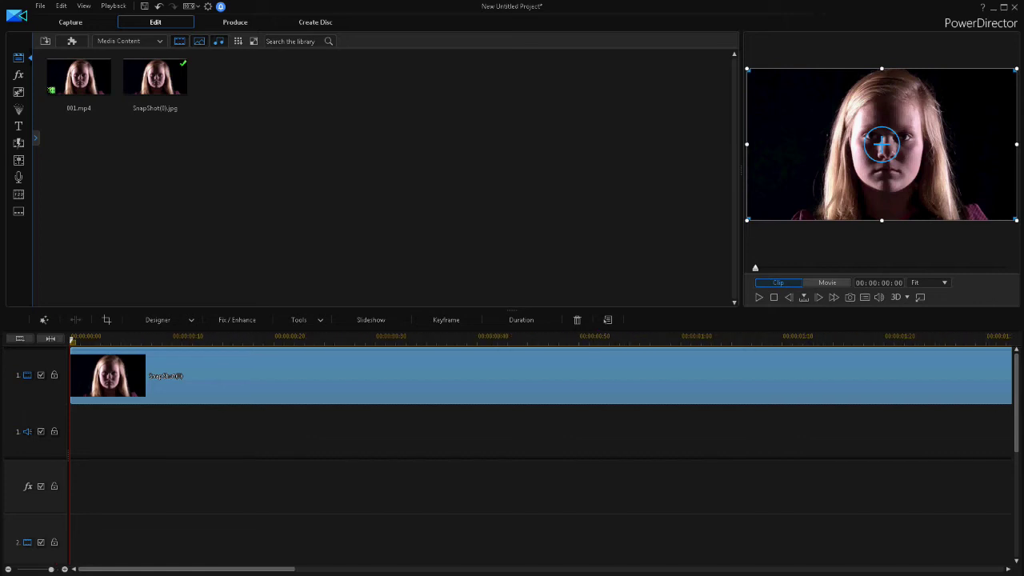
left_click_drag(579, 338, 354, 337)
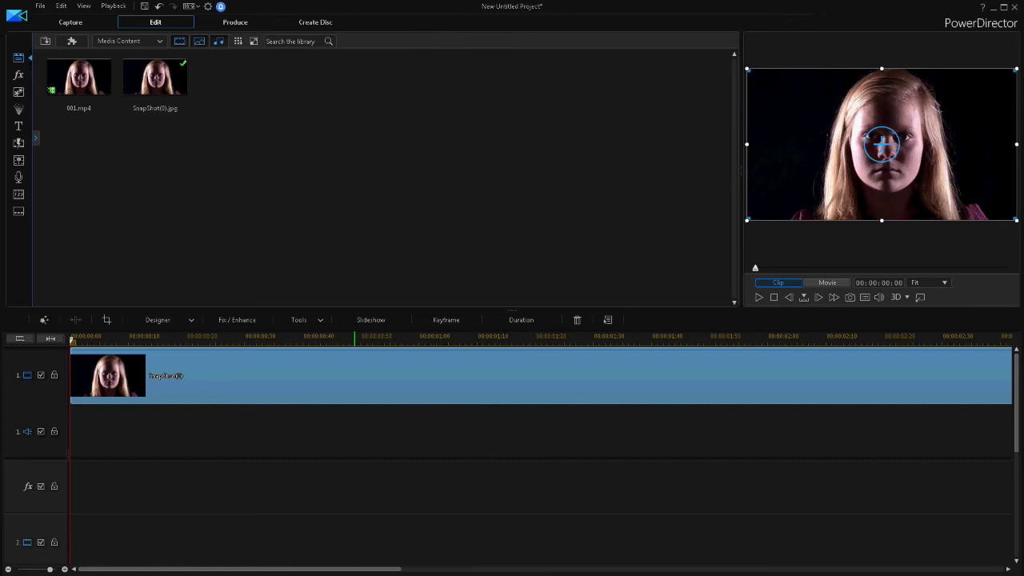
left_click_drag(651, 338, 403, 338)
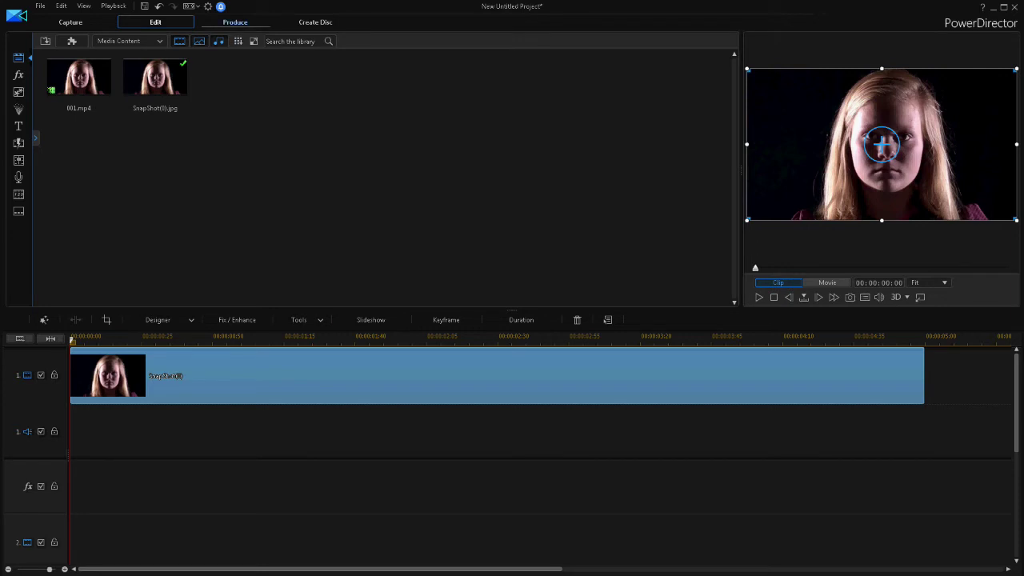
Step: Open the production settings, switch the profile type to Default and review the MPEG-4 quality profiles on offer
left_click(234, 21)
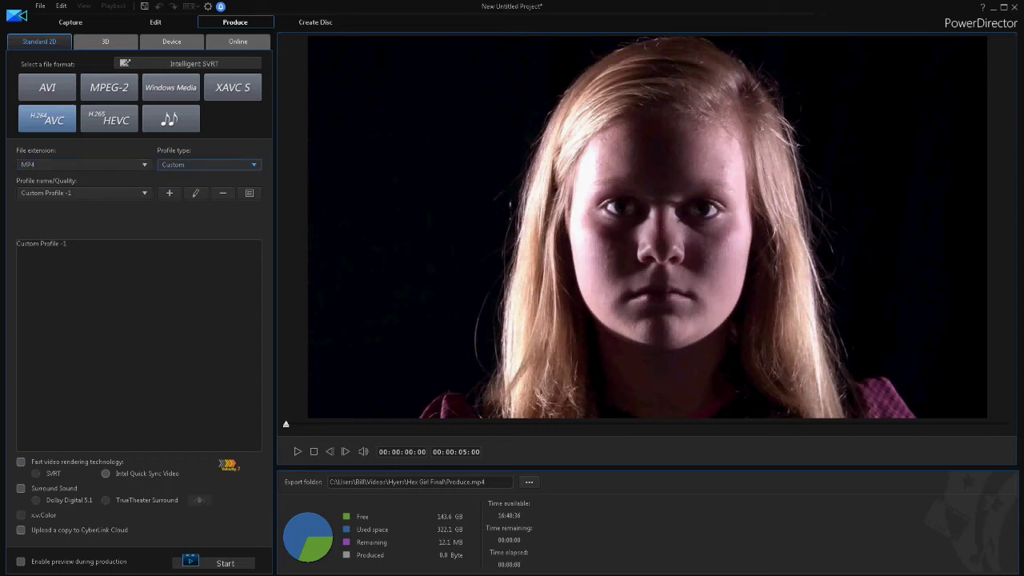
left_click(208, 165)
left_click(180, 173)
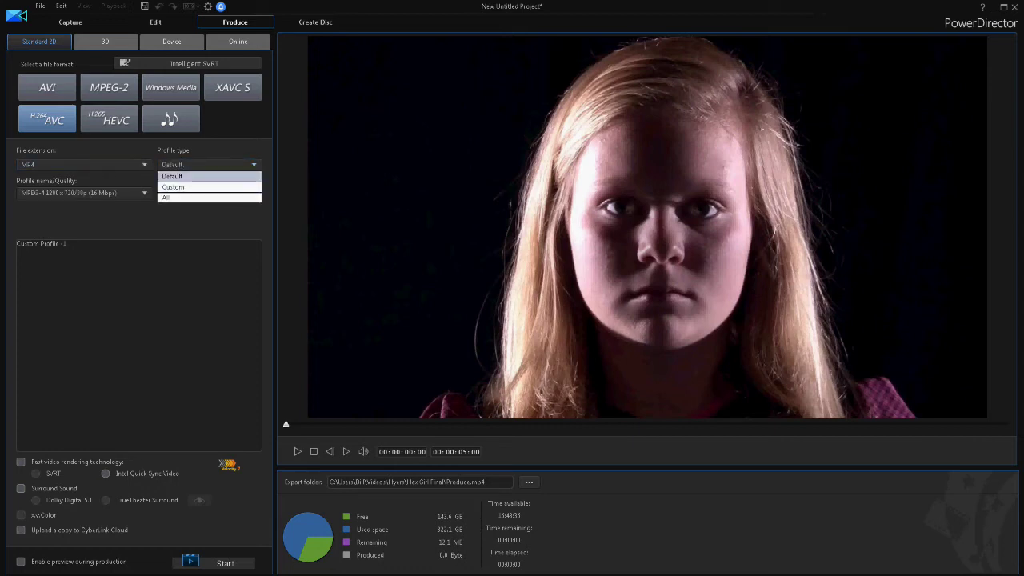
left_click(80, 193)
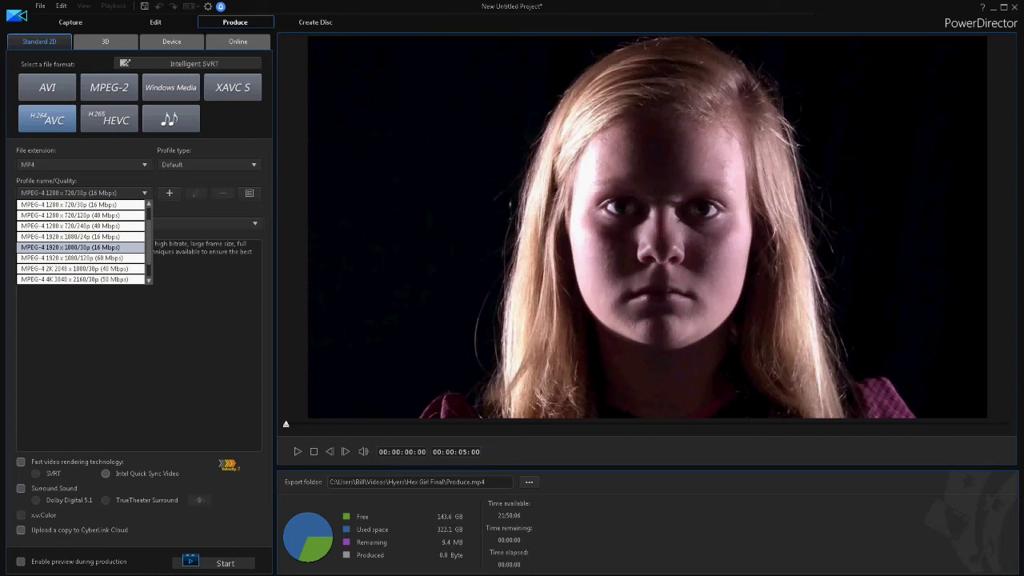
key("Escape")
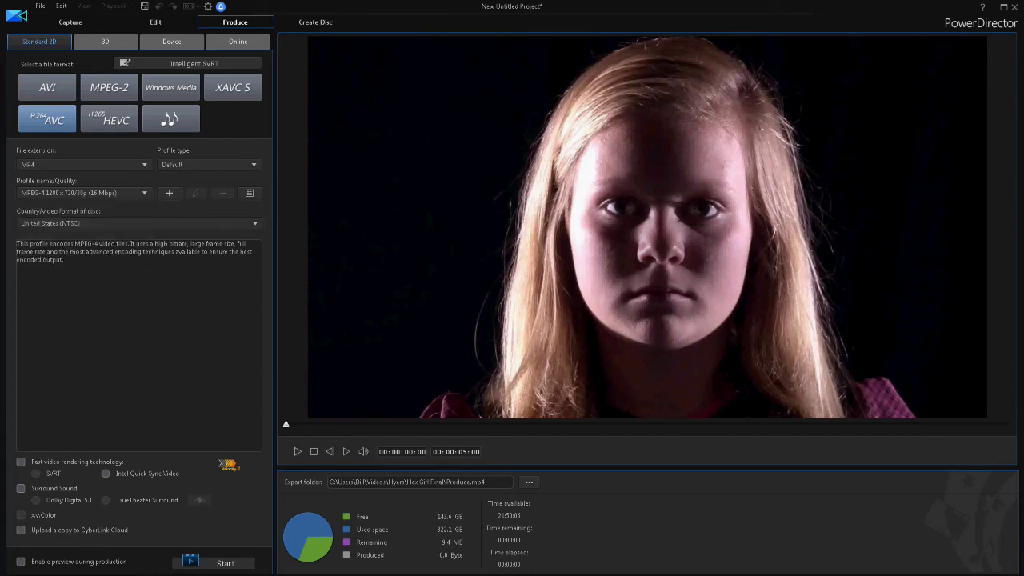
Step: Switch the profile type to Custom and open the video settings of Custom Profile -2 for editing
left_click(208, 164)
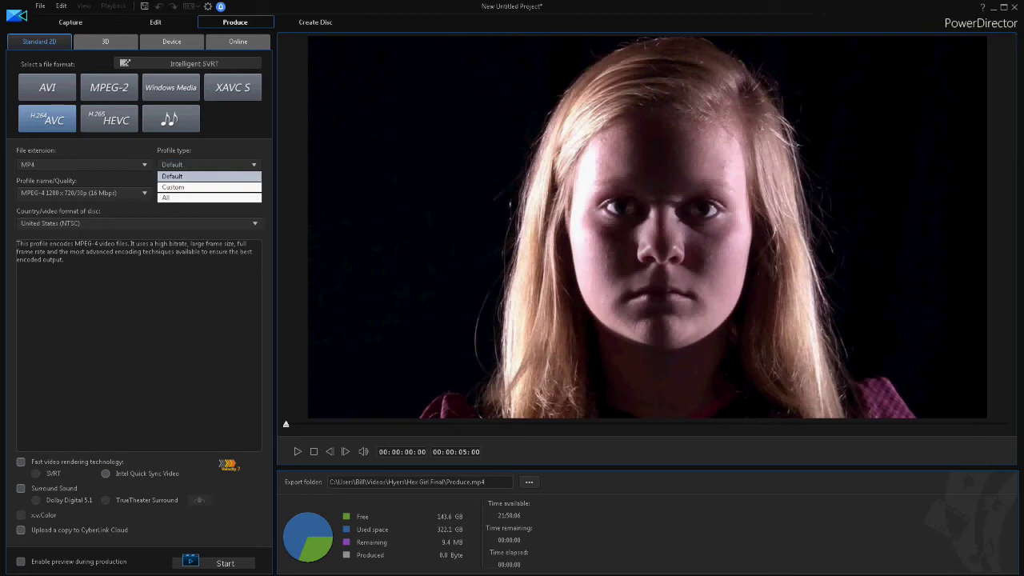
key("Return")
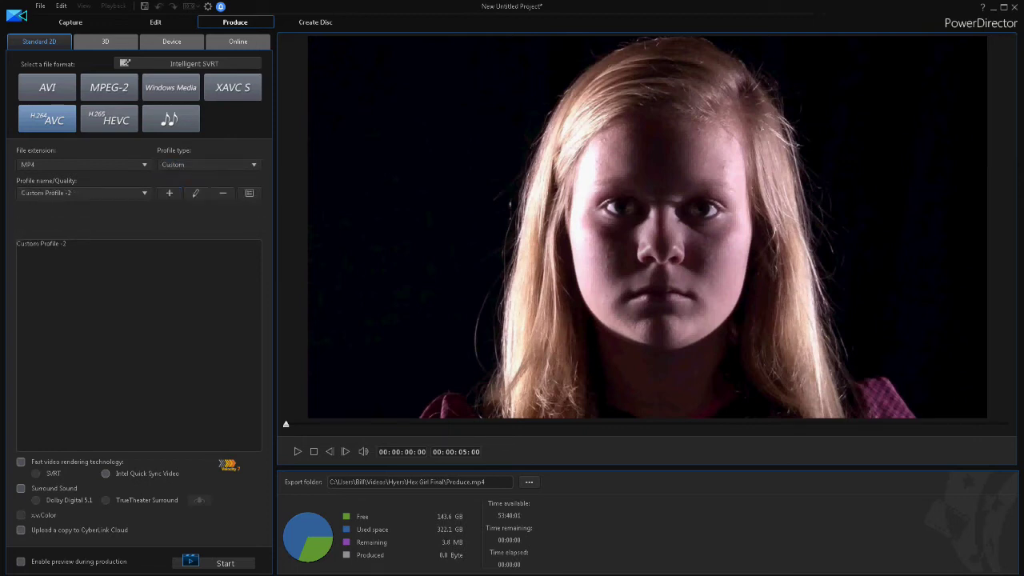
left_click(196, 193)
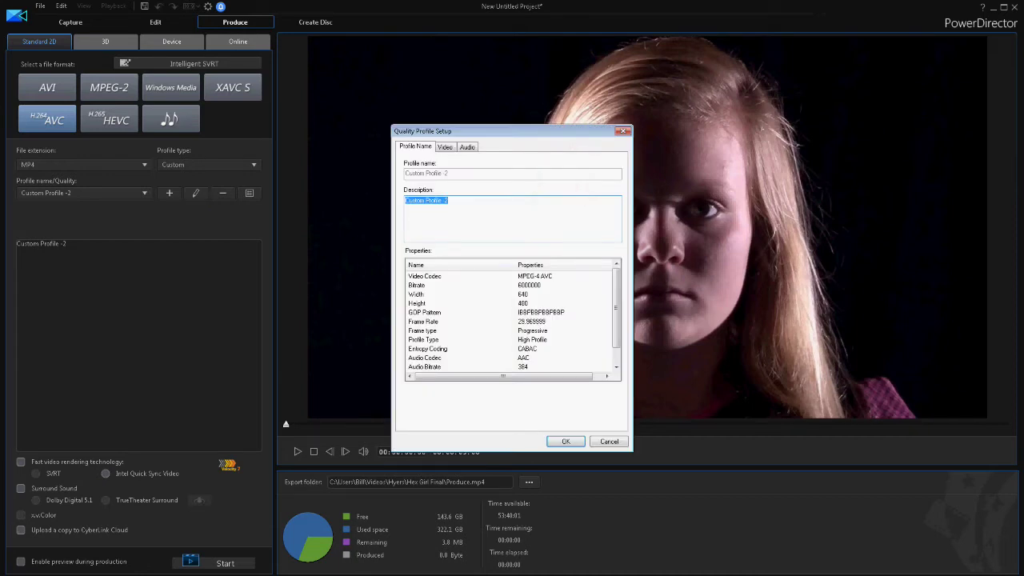
key("ctrl+Tab")
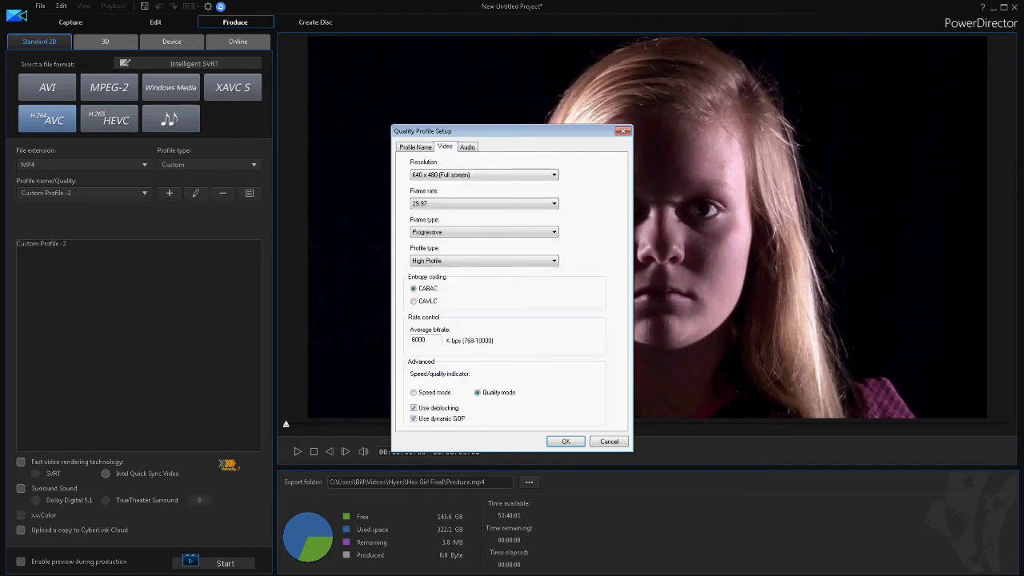
Step: Set the custom profile's video resolution to 1920 x 1080
left_click(483, 174)
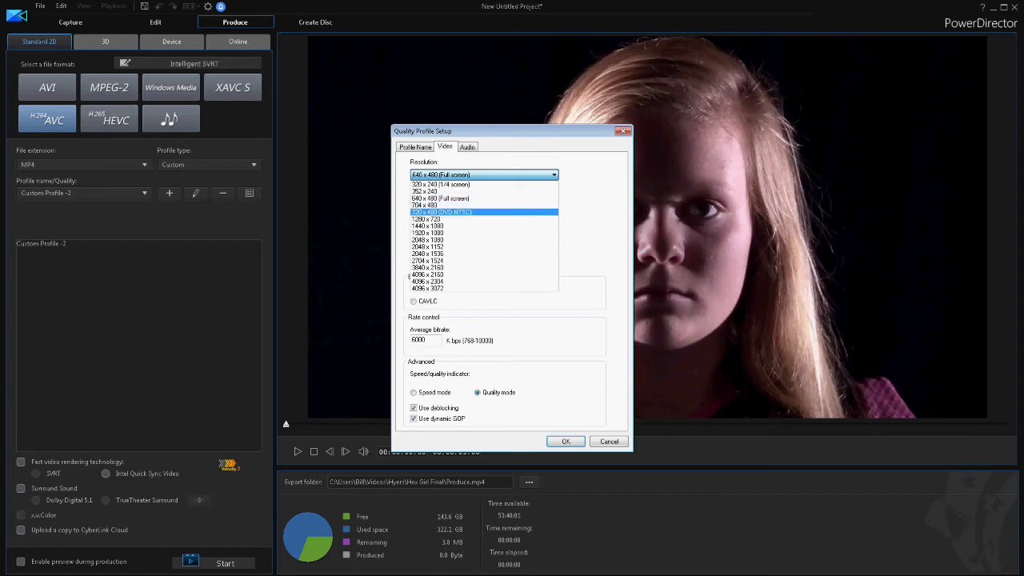
key("Down")
key("Down")
key("Down")
key("Down")
key("Down")
key("Down")
key("Up")
key("Up")
key("Up")
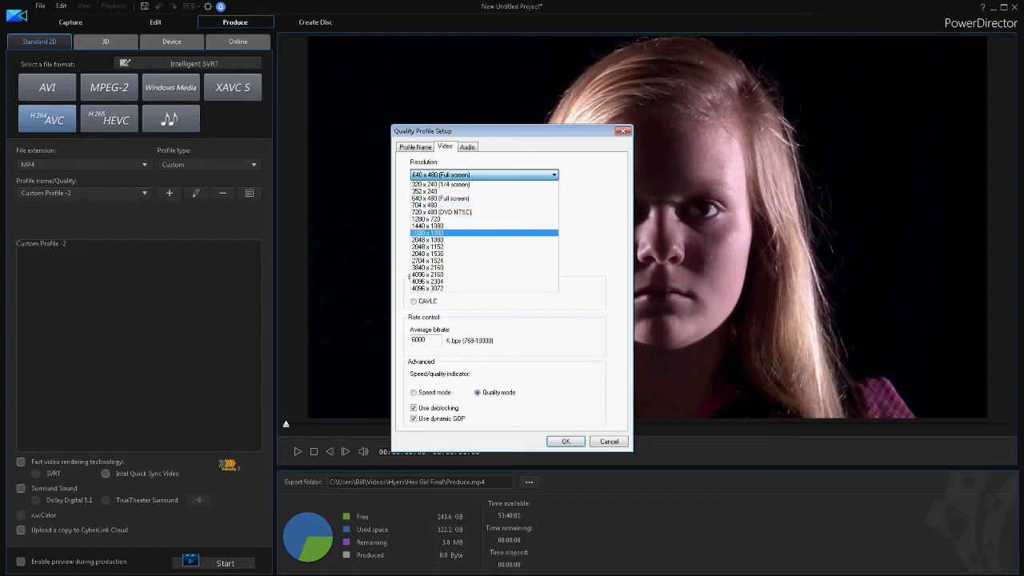
key("Tab")
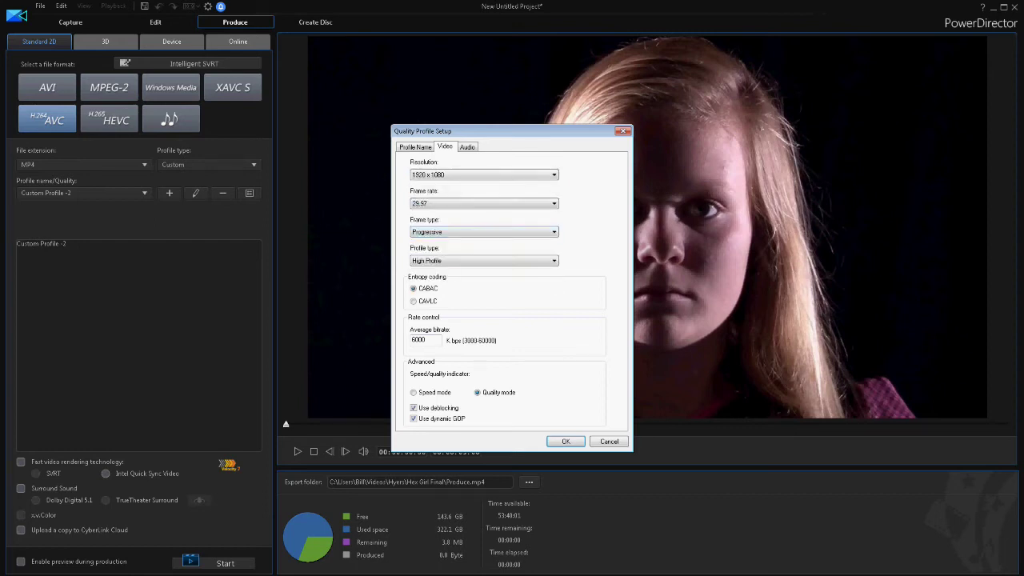
Step: Set the custom profile's frame rate to 60, keeping the Progressive frame type
key("shift+Tab")
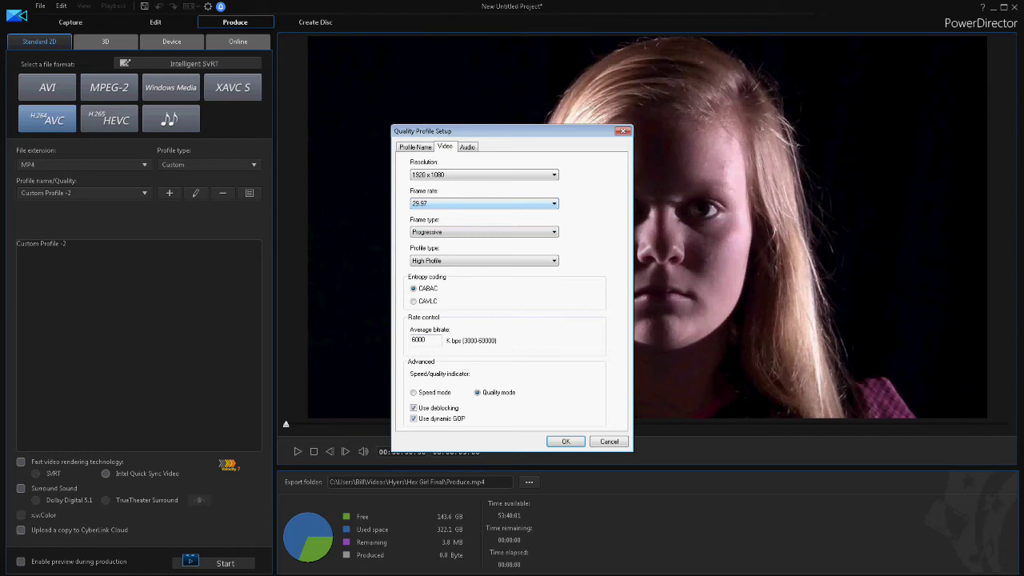
key("alt+Down")
key("Down")
key("Down")
key("Down")
key("Down")
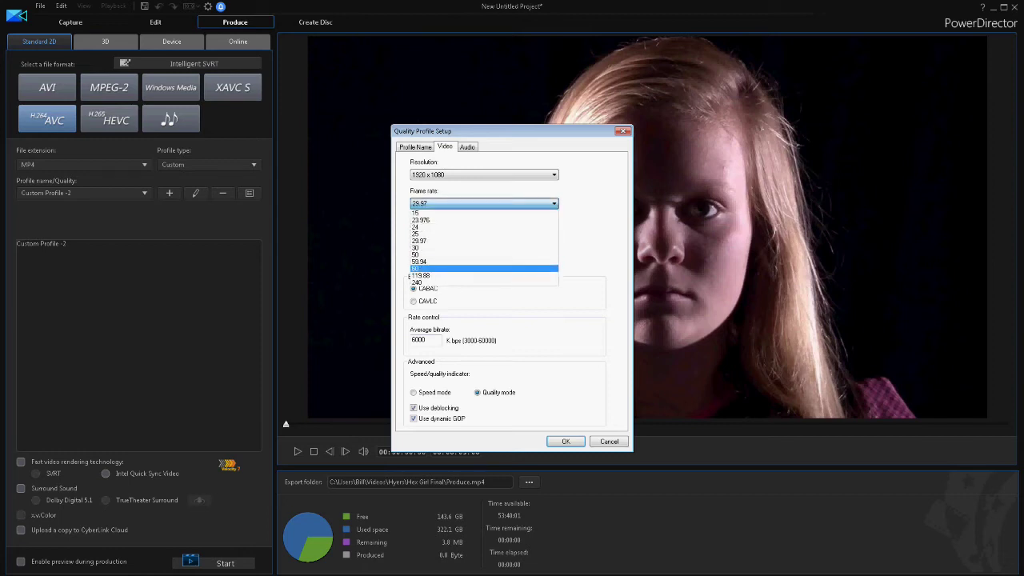
key("Return")
key("Tab")
key("Tab")
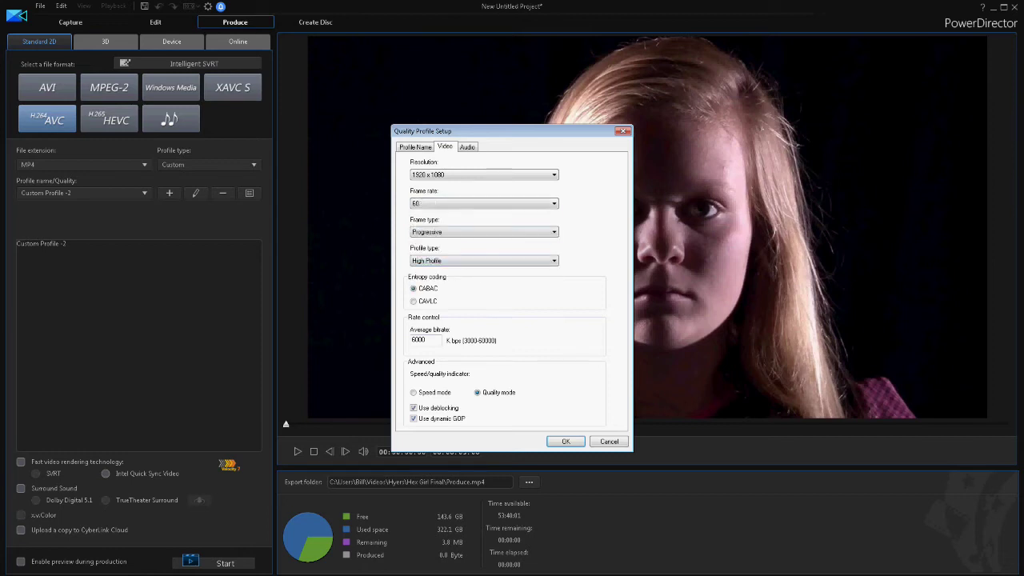
Step: Set the average bitrate to 20000 Kbps, check the audio settings and save the custom profile
key("shift+Tab")
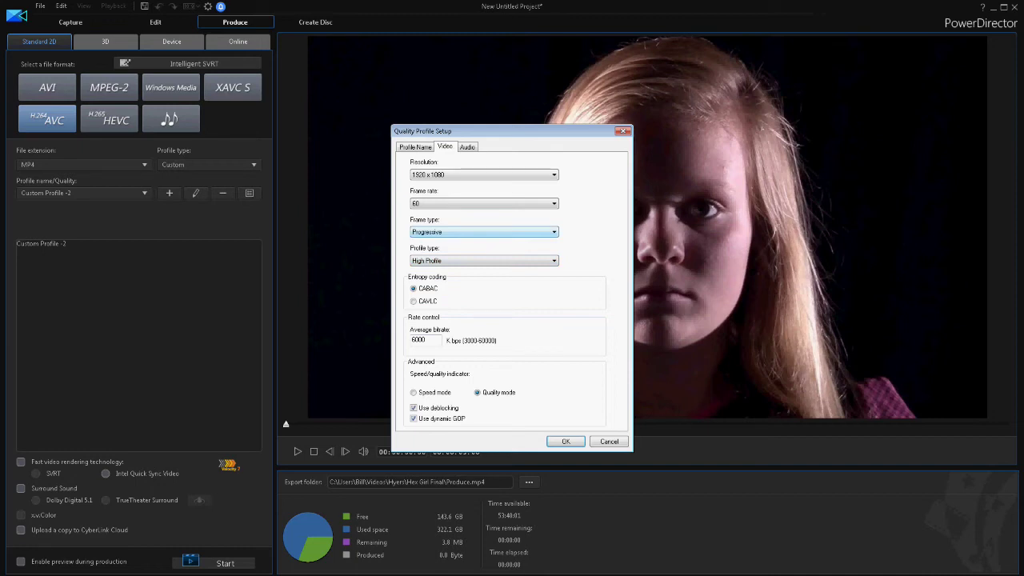
key("Tab")
key("Tab")
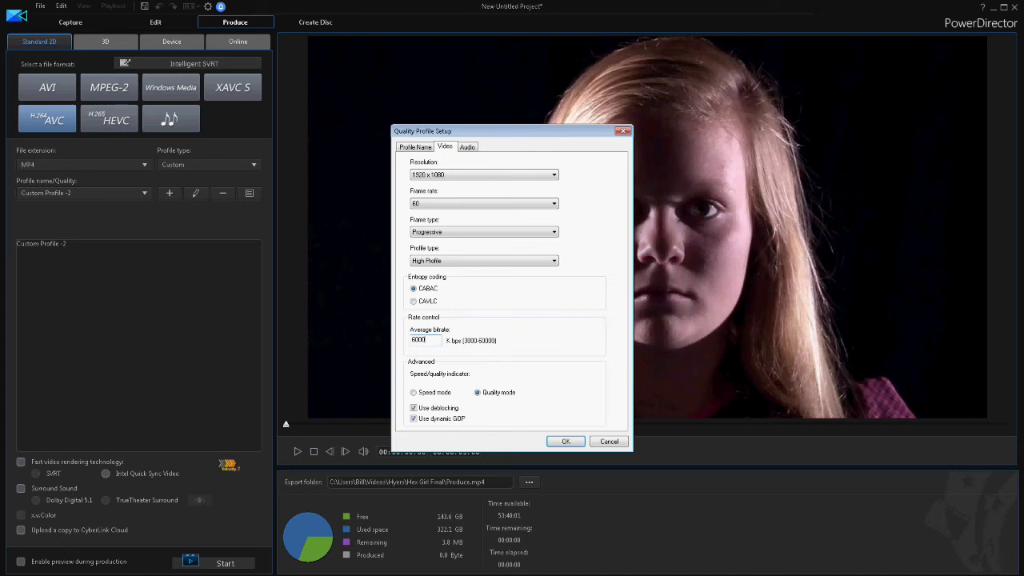
left_click_drag(425, 339, 412, 340)
type("20")
left_click(467, 146)
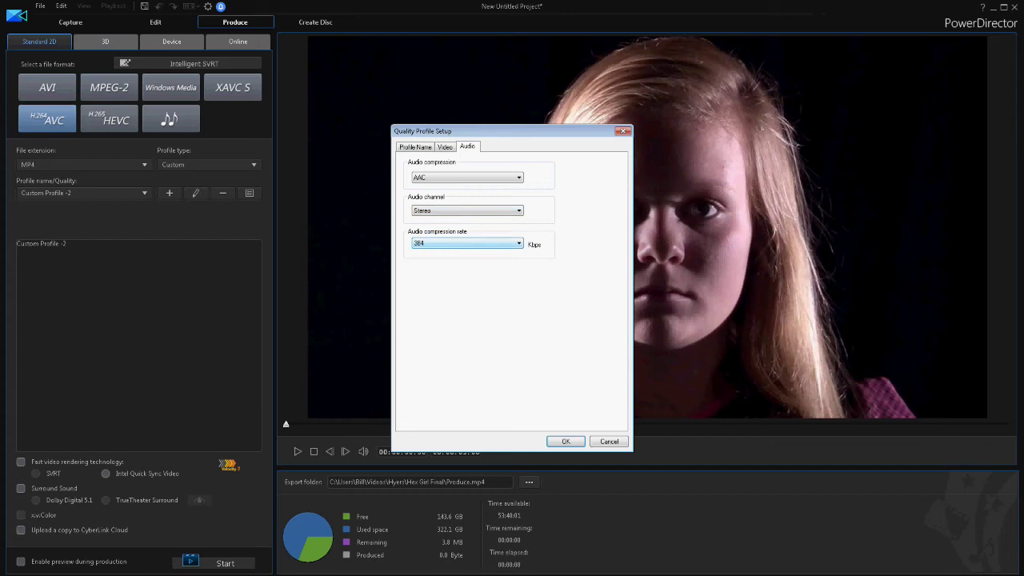
left_click(566, 441)
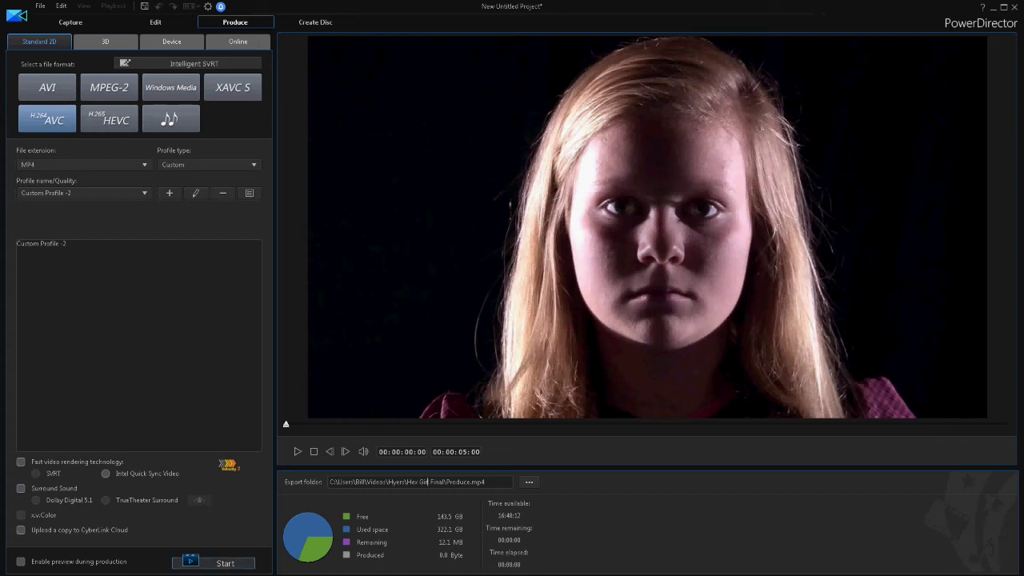
Step: Produce the still-image movie as Produce.mp4 in the Hex Girl Final folder and return to the editing workspace
left_click(216, 563)
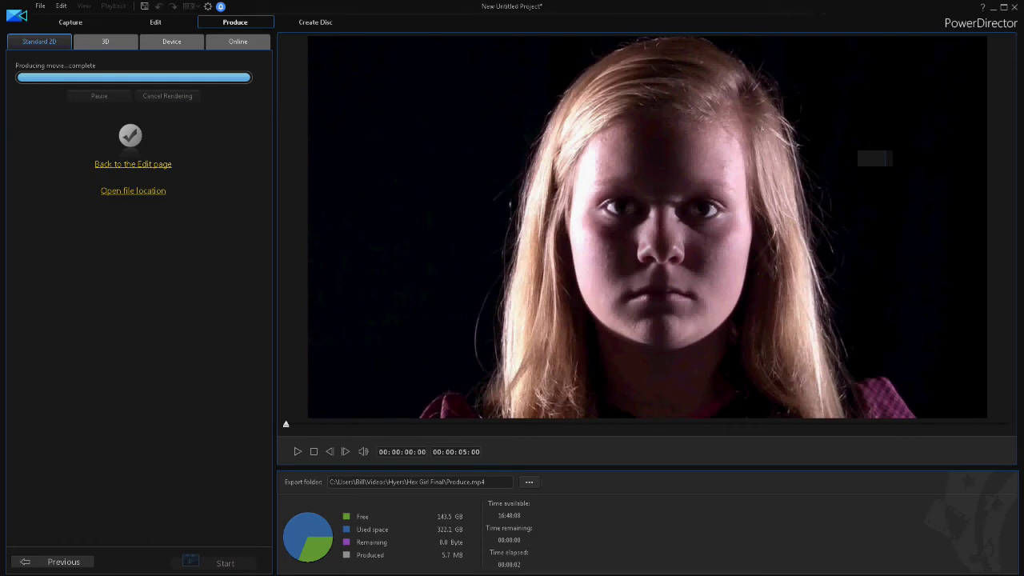
key("space")
left_click(155, 22)
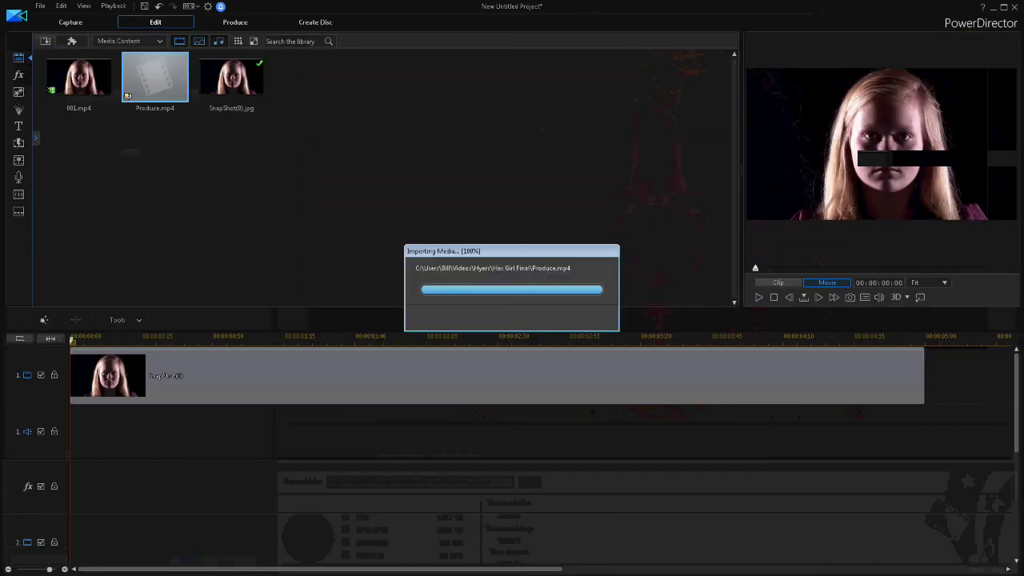
Step: Replace the snapshot on the first timeline track with 001.mp4, placed at the start, and scrub through the clip
left_click(496, 375)
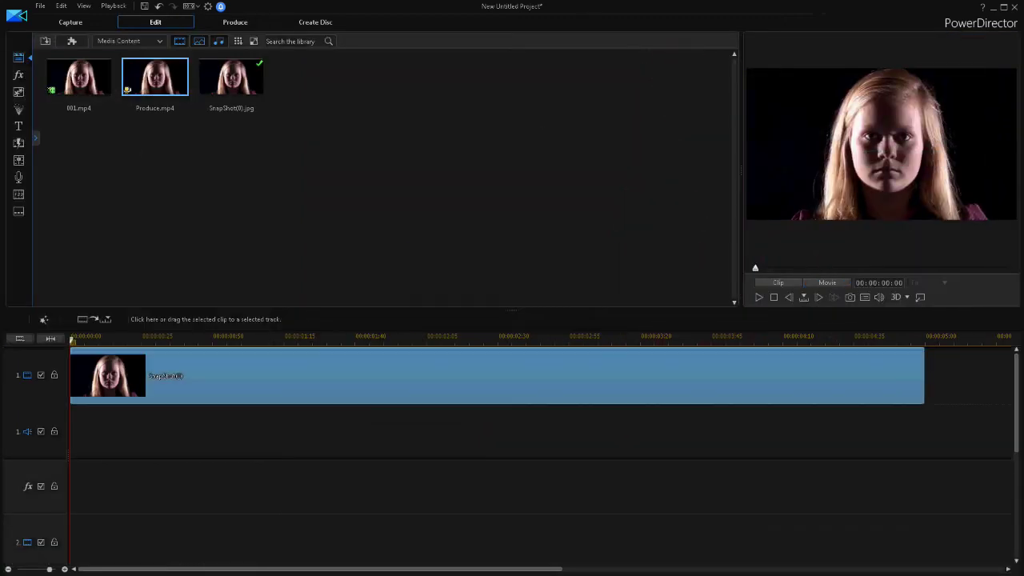
key("Delete")
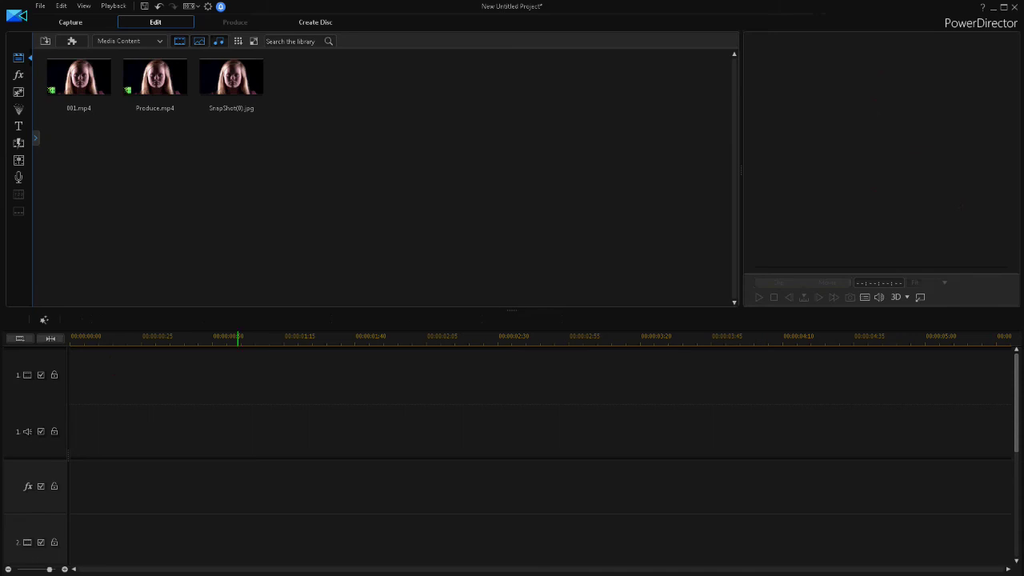
left_click(78, 77)
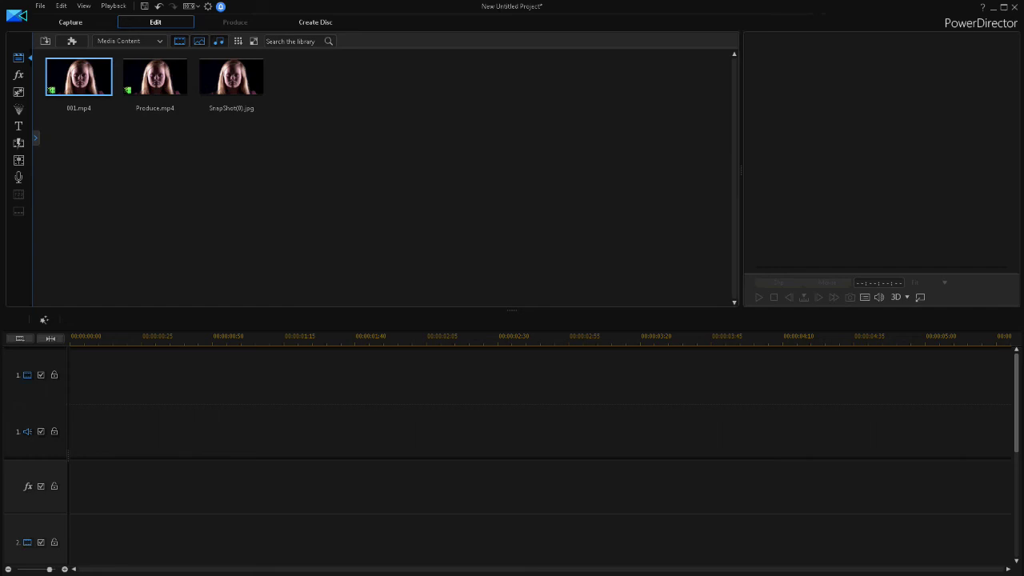
left_click_drag(78, 77, 78, 432)
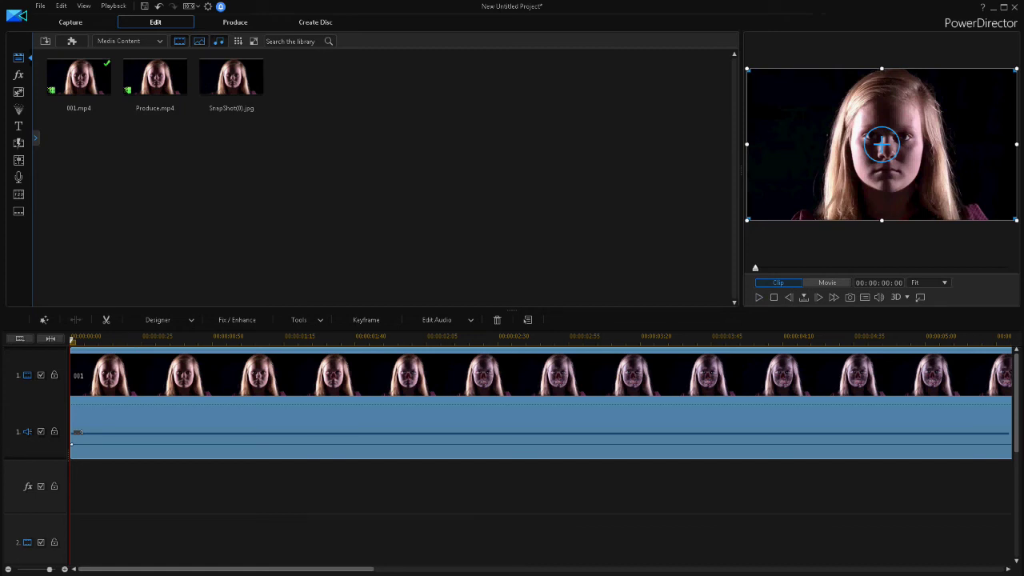
left_click_drag(71, 340, 408, 340)
left_click_drag(789, 267, 851, 267)
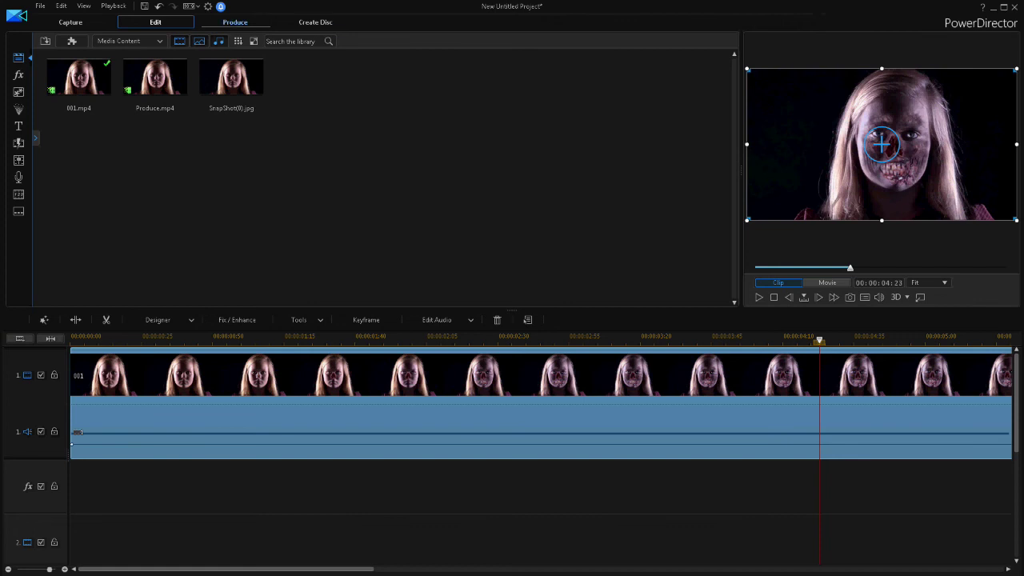
Step: Check the properties of Custom Profile -2 and produce the movie as Produce_1.mp4 in the Hex Girl Final folder
left_click(236, 22)
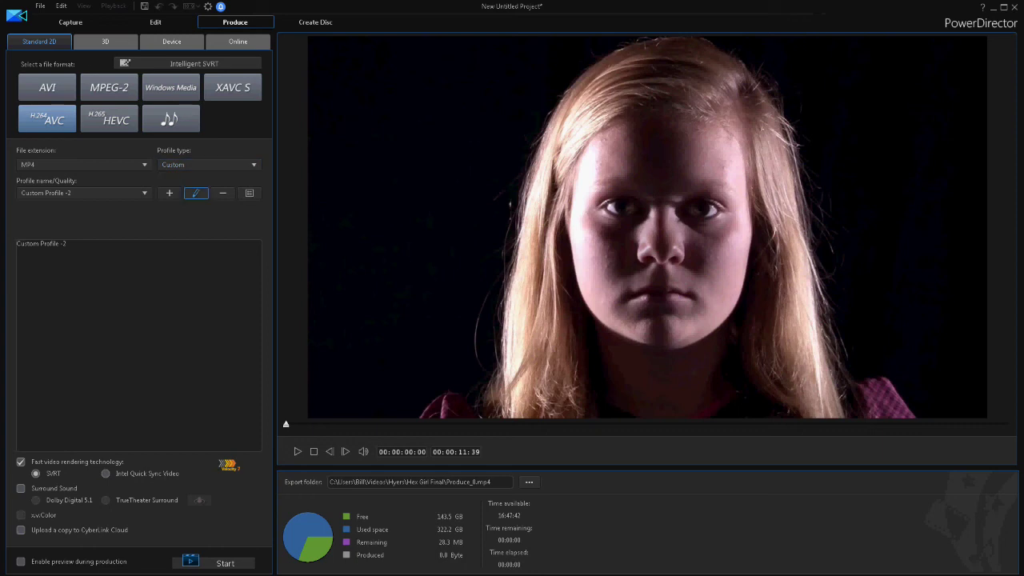
left_click(196, 193)
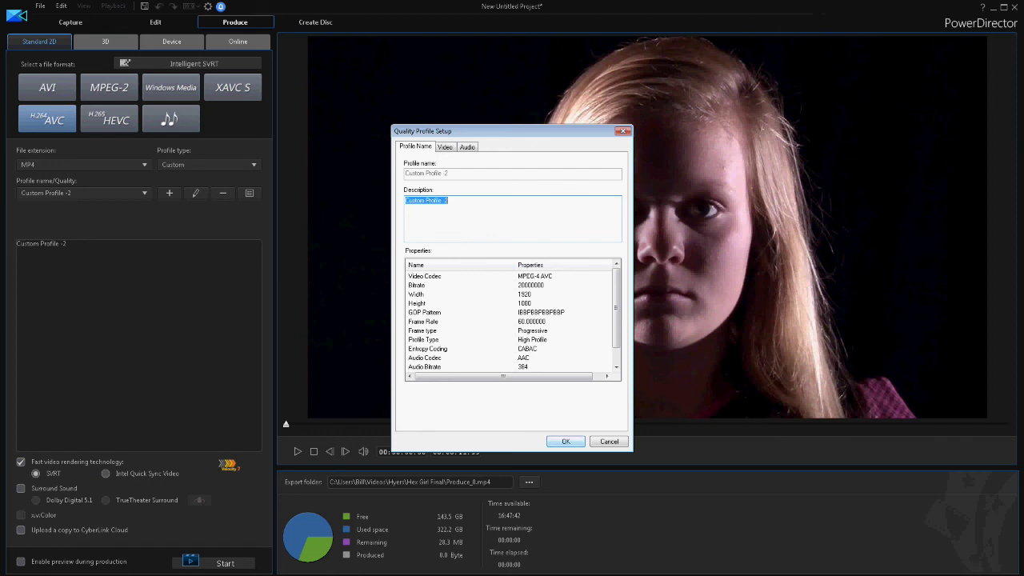
left_click(566, 441)
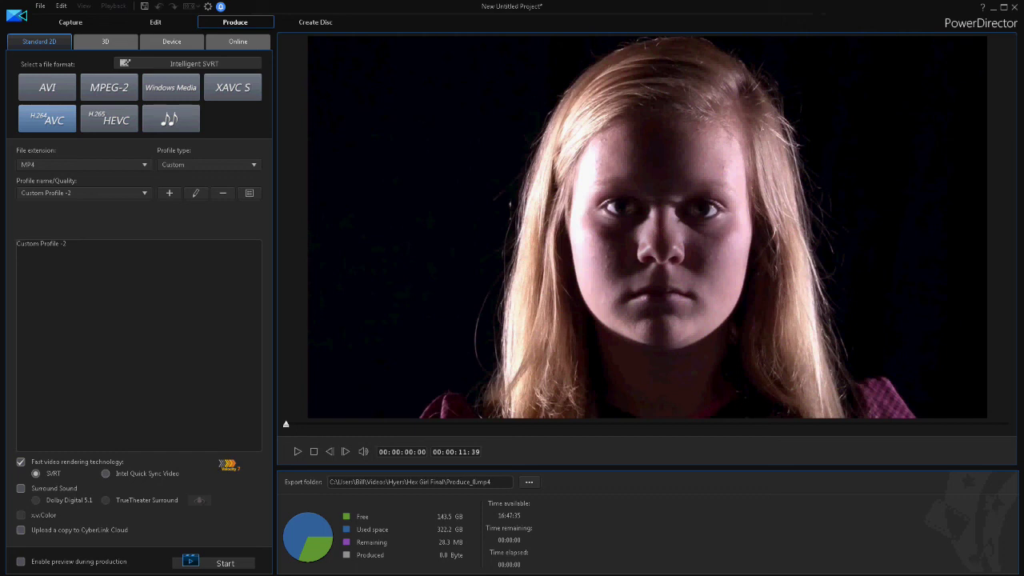
key("BackSpace")
type("1")
left_click(225, 563)
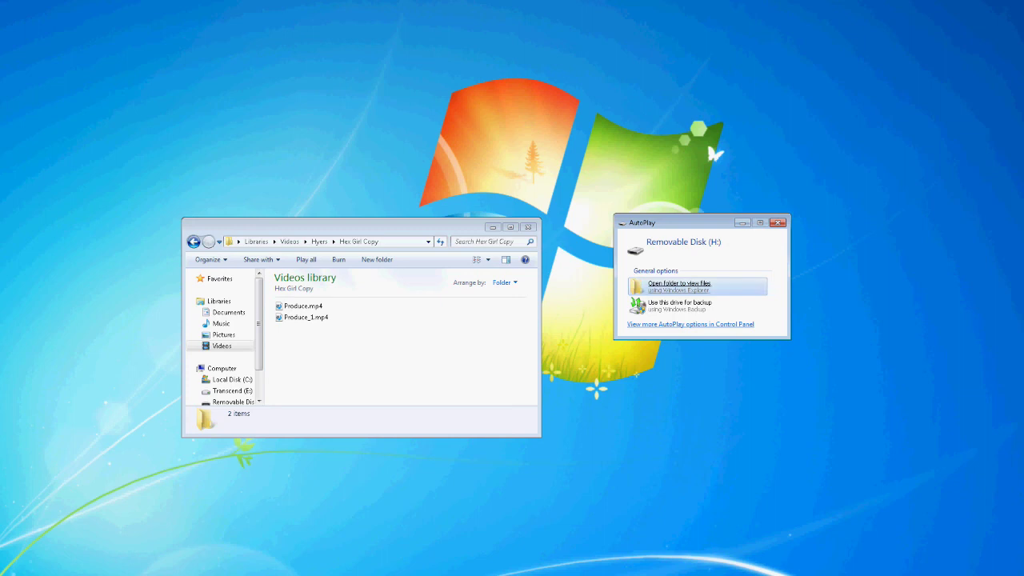
Step: In Windows Explorer, open Removable Disk (H:) and copy Produce.mp4 onto it from the Hex Girl Copy folder
left_click(679, 285)
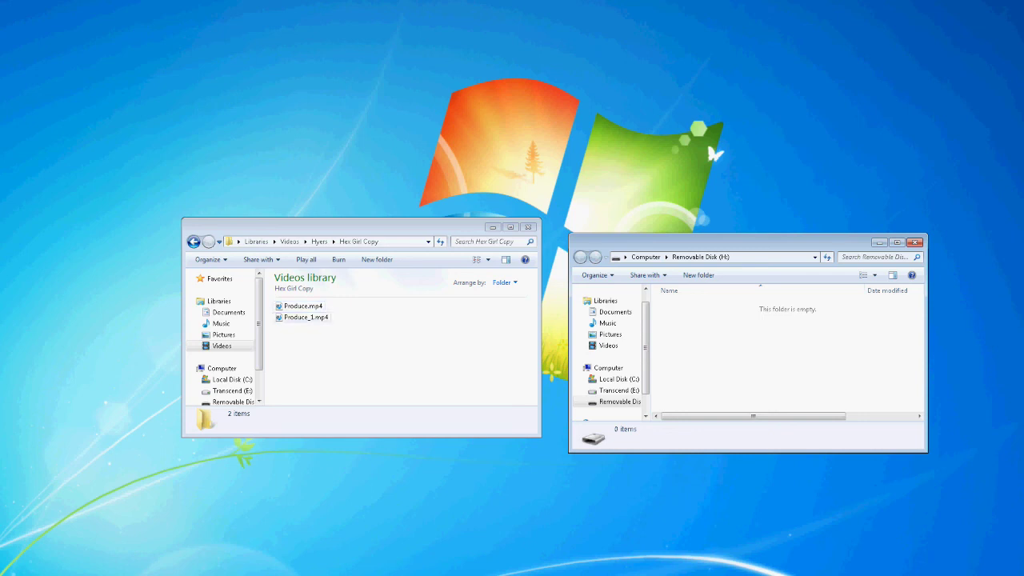
left_click(304, 306)
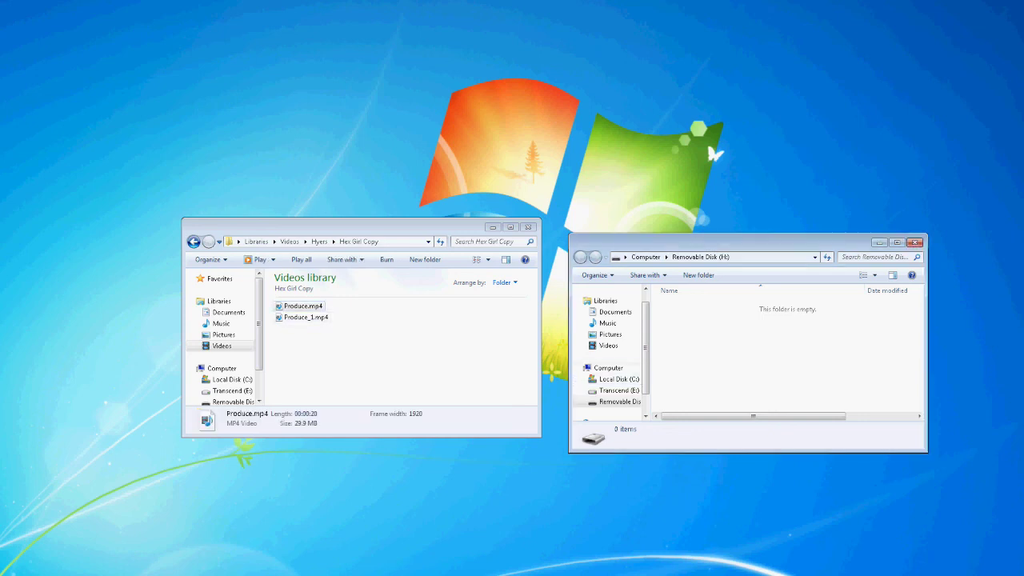
left_click_drag(303, 305, 788, 336)
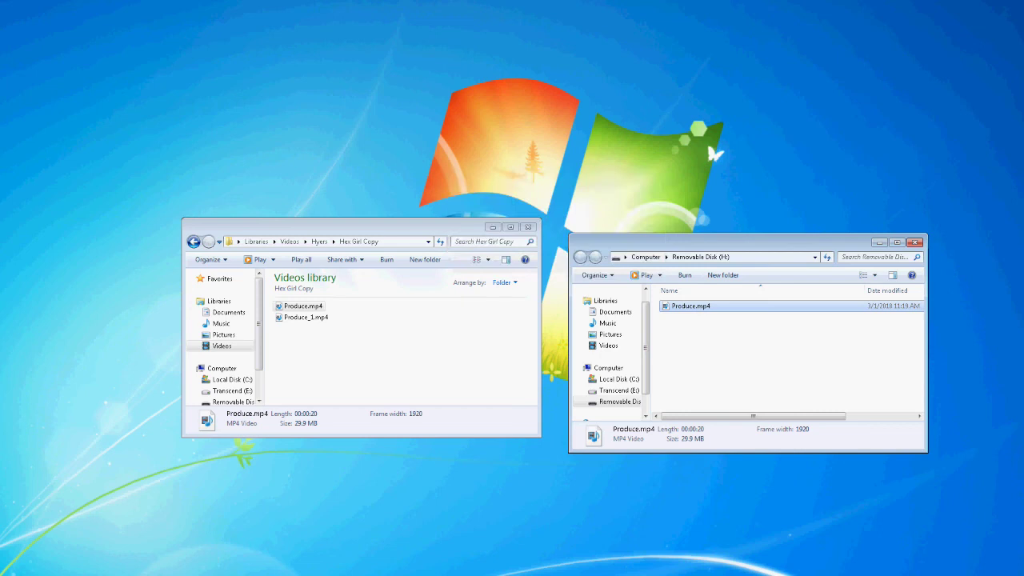
Step: Rename the Produce.mp4 copy on the removable disk to 000.mp4
right_click(682, 307)
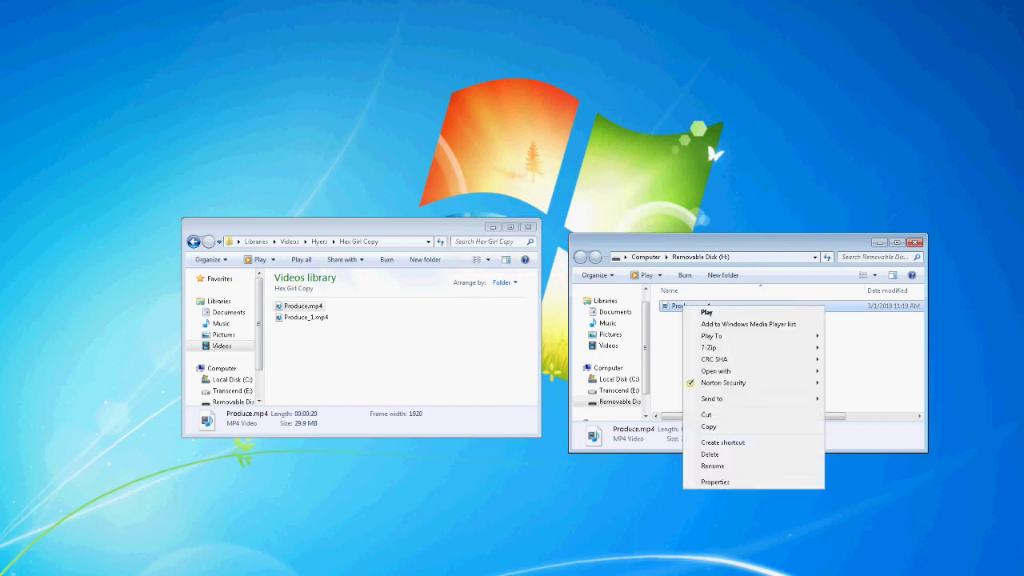
left_click(713, 465)
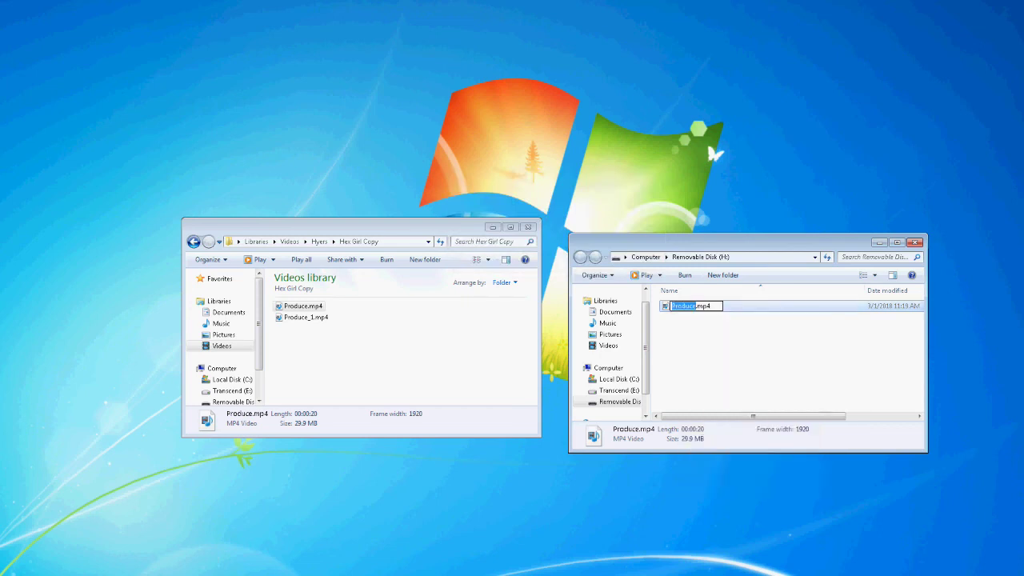
type("000")
left_click(400, 352)
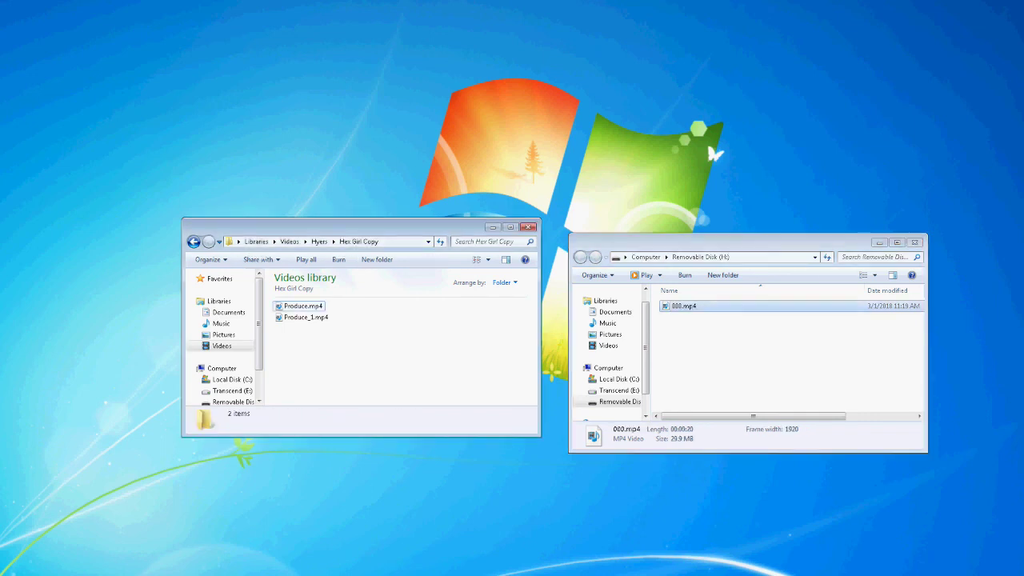
Step: Copy Produce_1.mp4 from the Hex Girl Copy folder to the removable disk
left_click(301, 317)
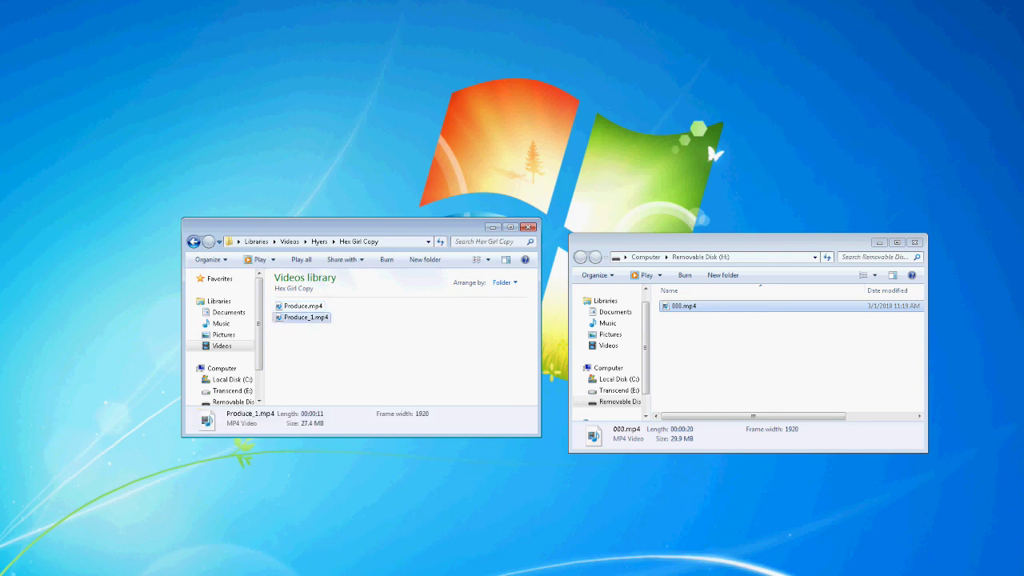
left_click(684, 306)
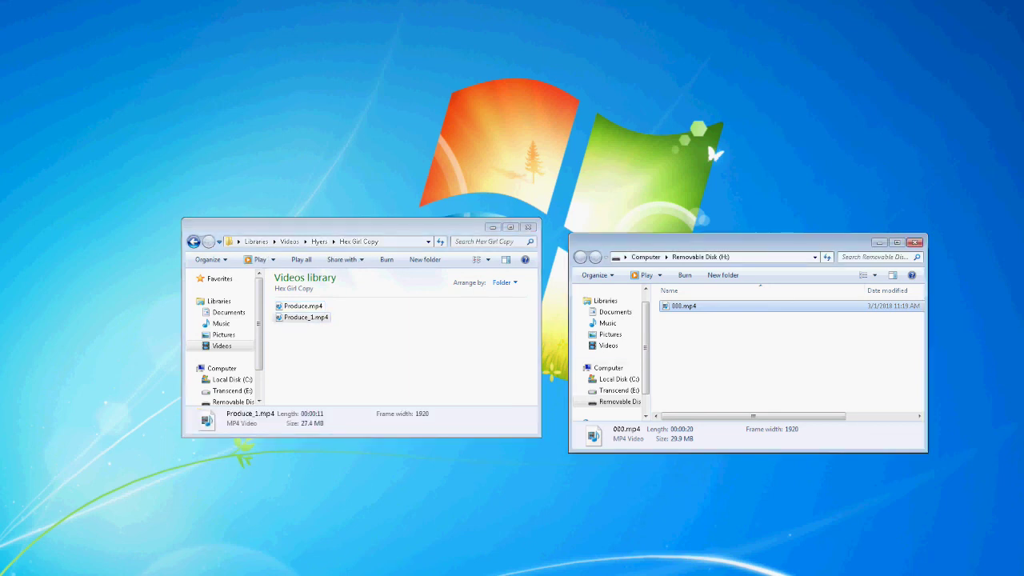
key("ctrl+v")
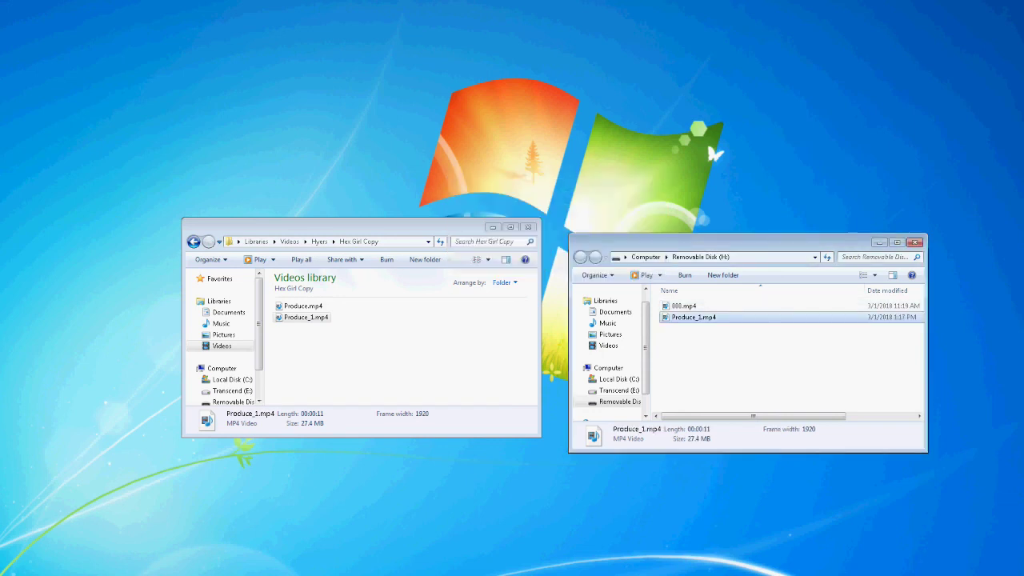
Step: Rename the Produce_1.mp4 copy on the removable disk to 001.mp4
right_click(682, 317)
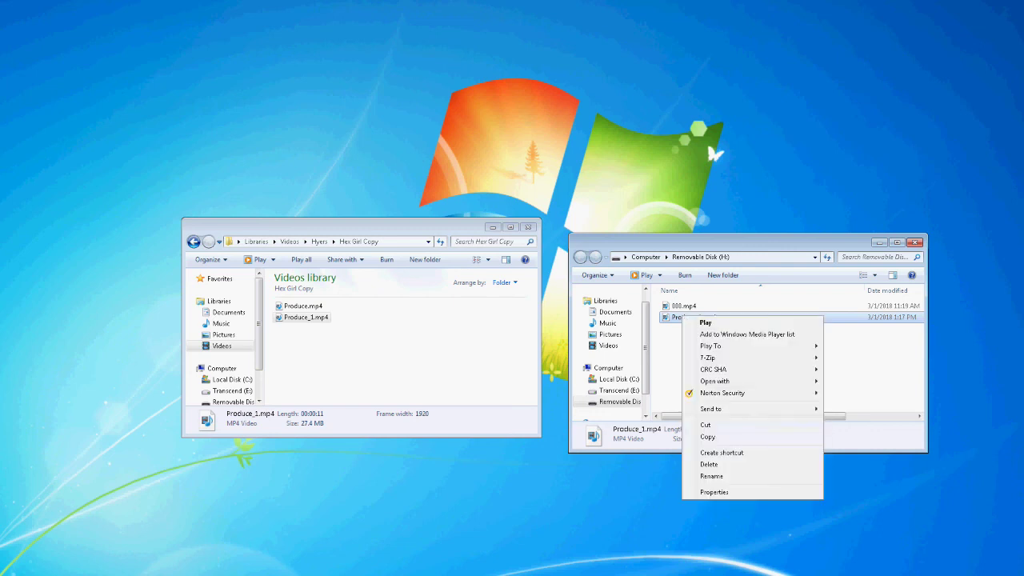
left_click(711, 476)
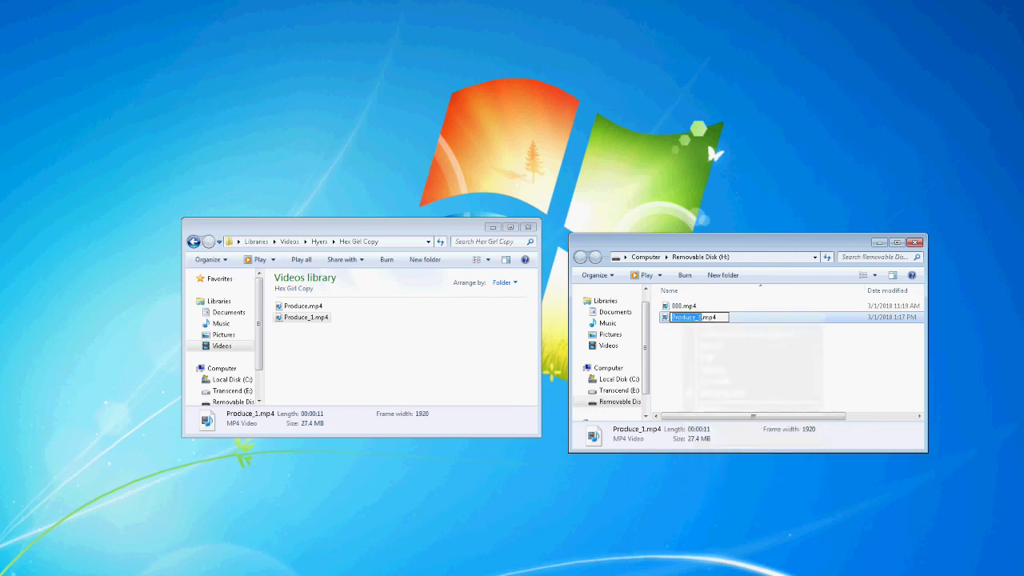
type("001")
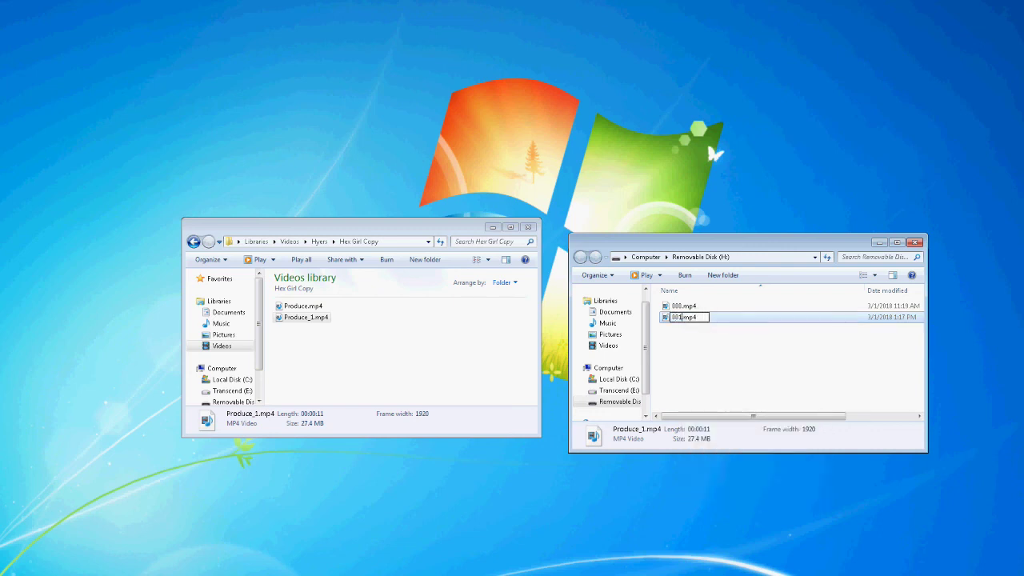
key("Return")
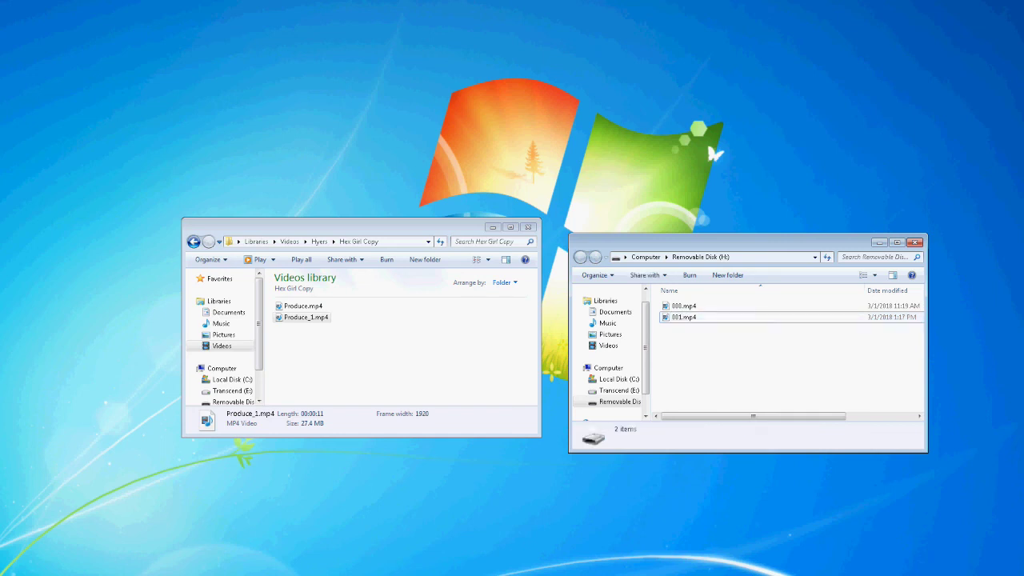